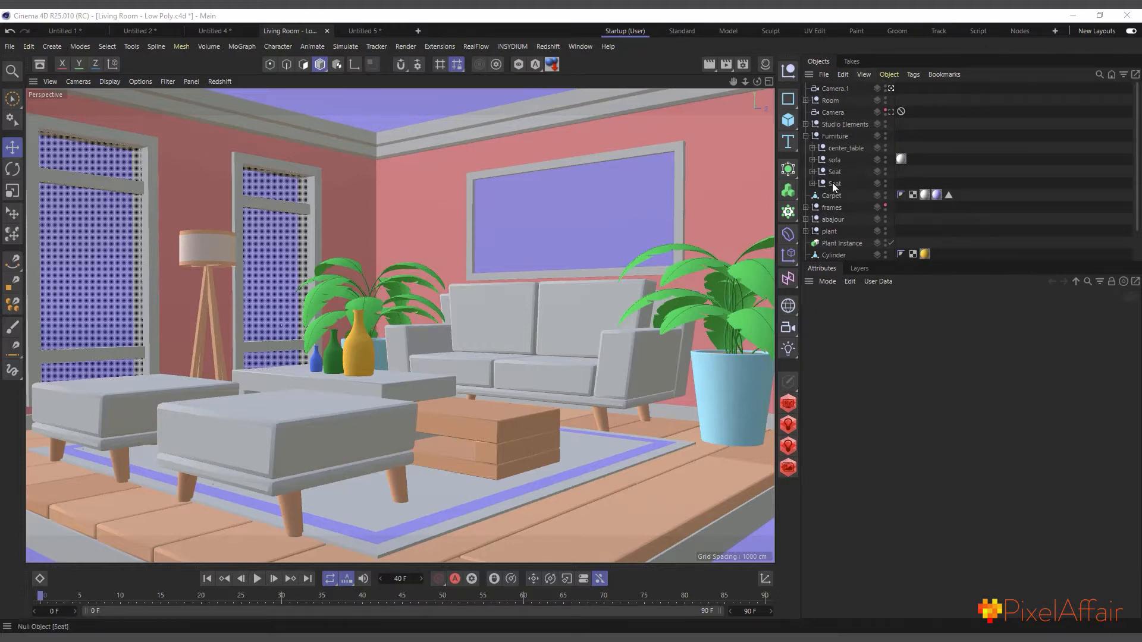
Step: Inspect the Freeze Transformation settings in the coordinates of the Furniture group
left_click(835, 137)
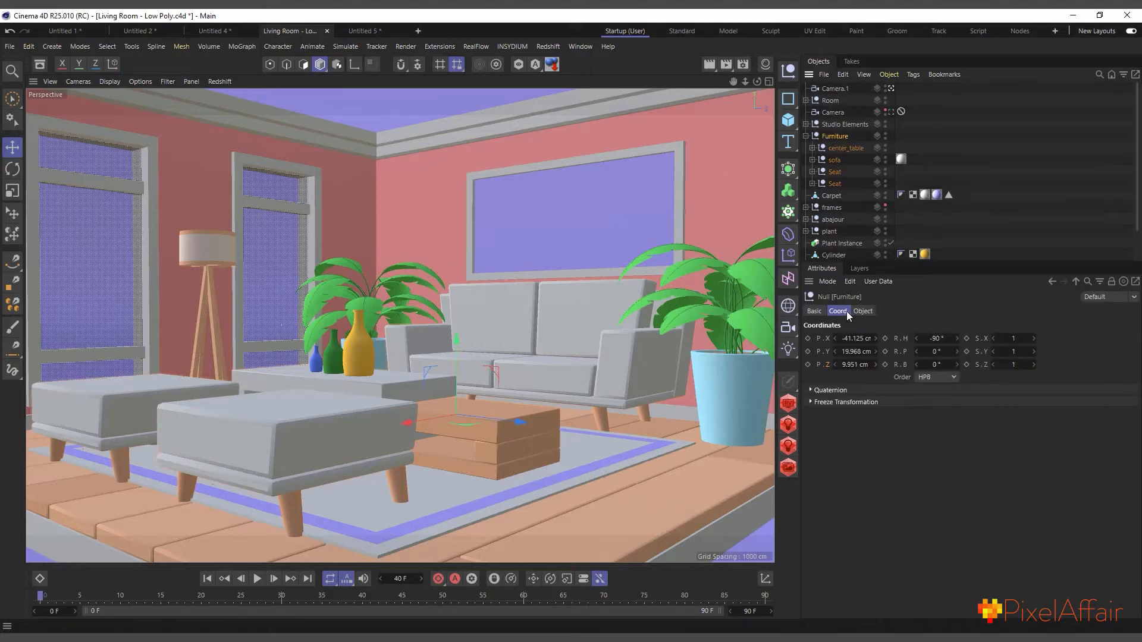
left_click(860, 403)
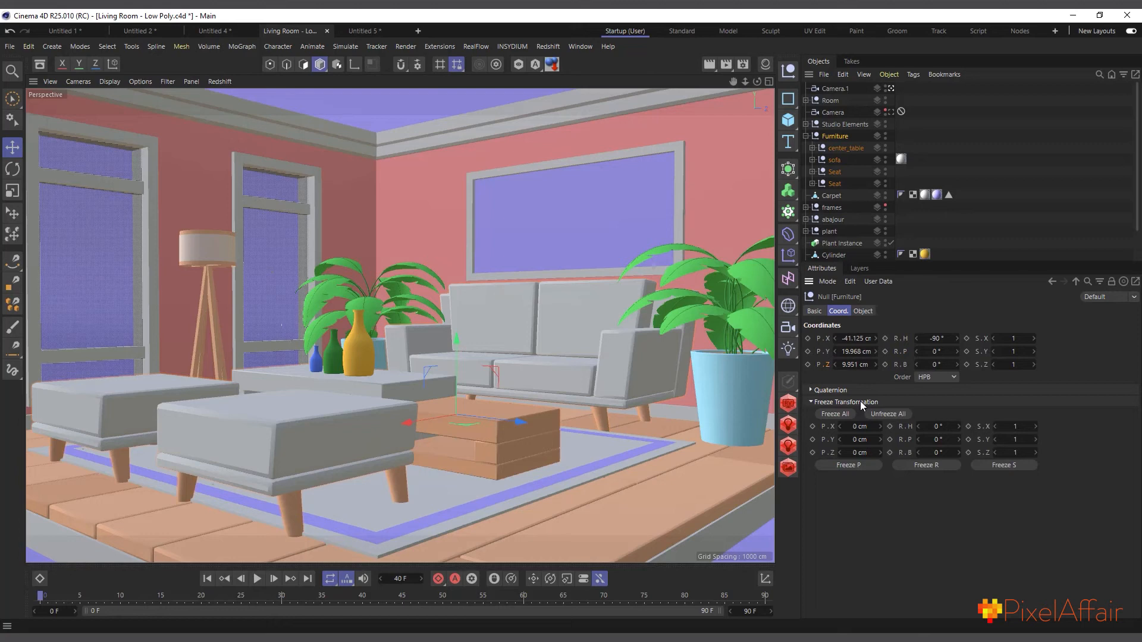
left_click(860, 401)
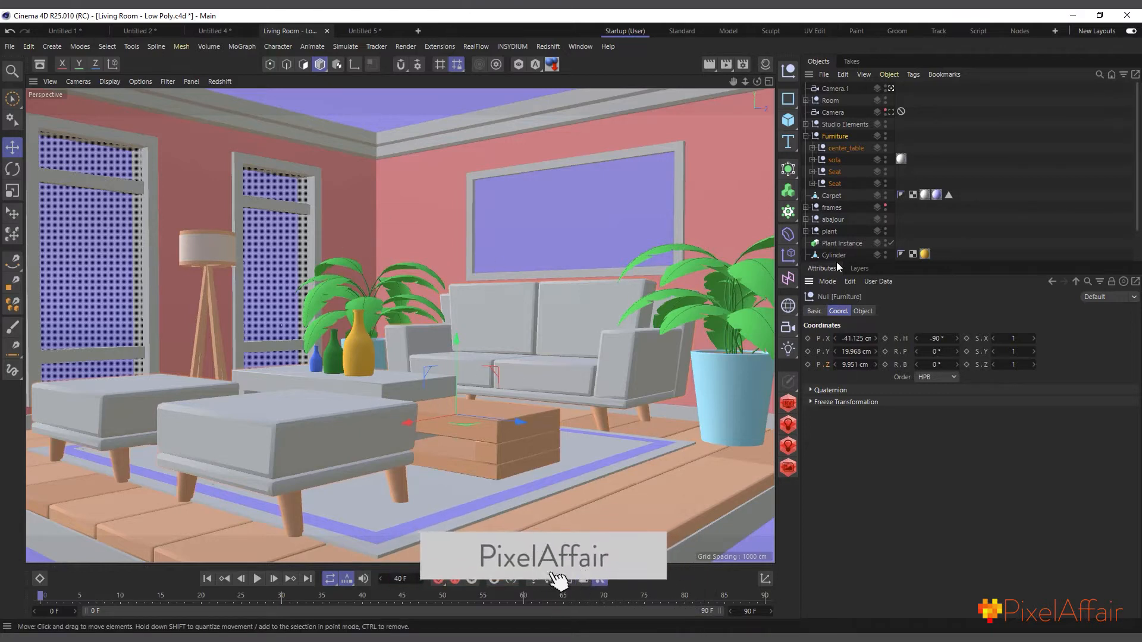
Step: Freeze the position and the rotation of the front Seat null in the Furniture group
left_click(840, 148)
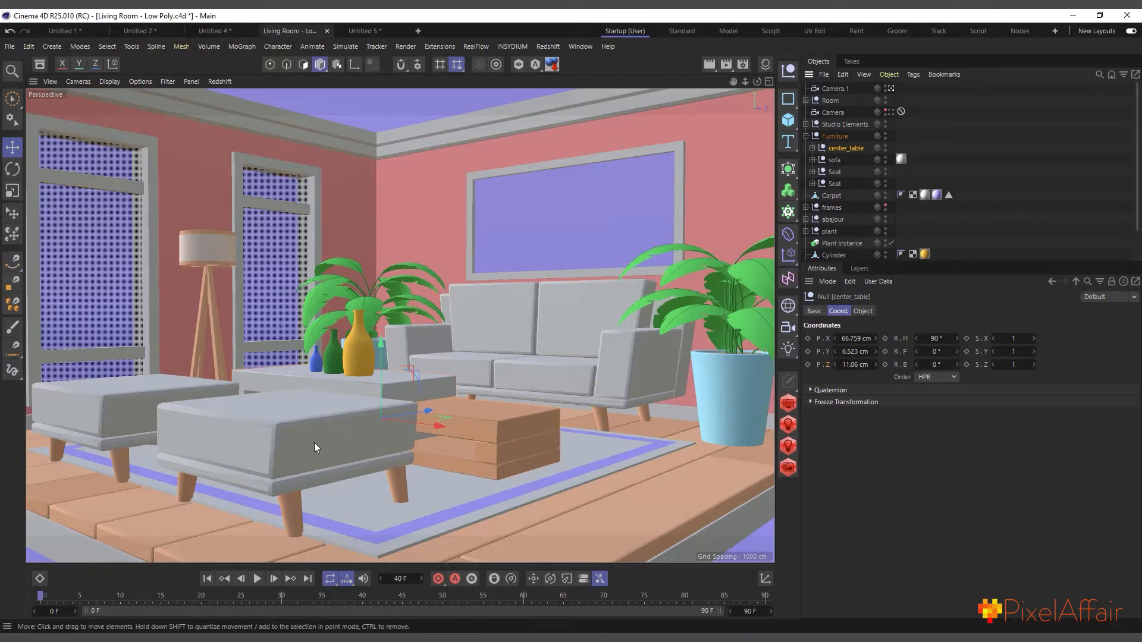
left_click(289, 441)
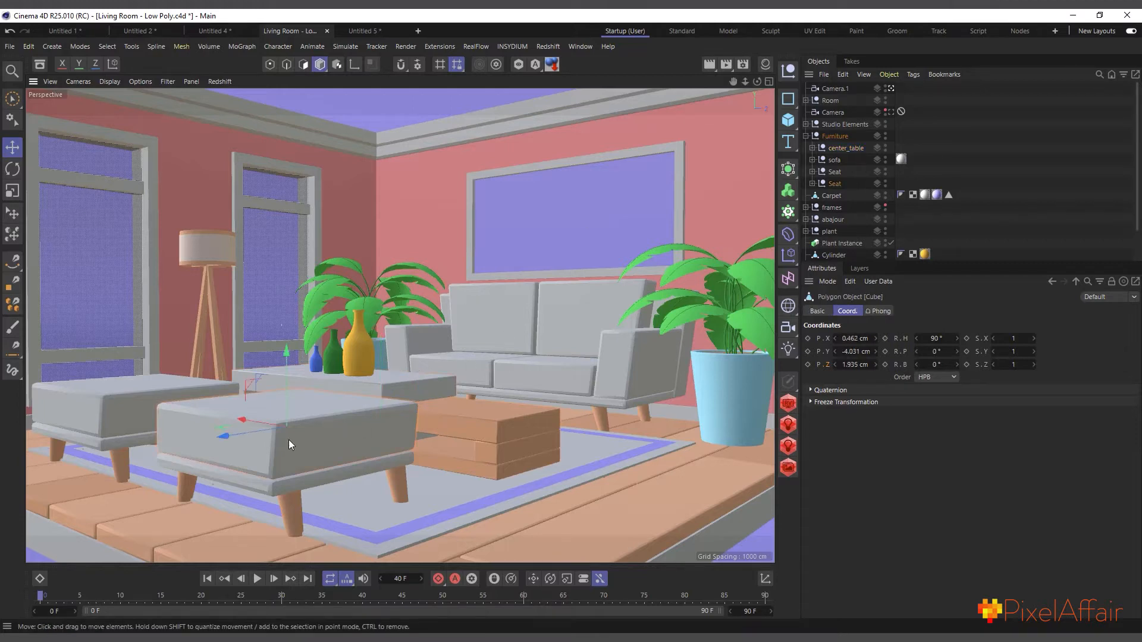
left_click(836, 183)
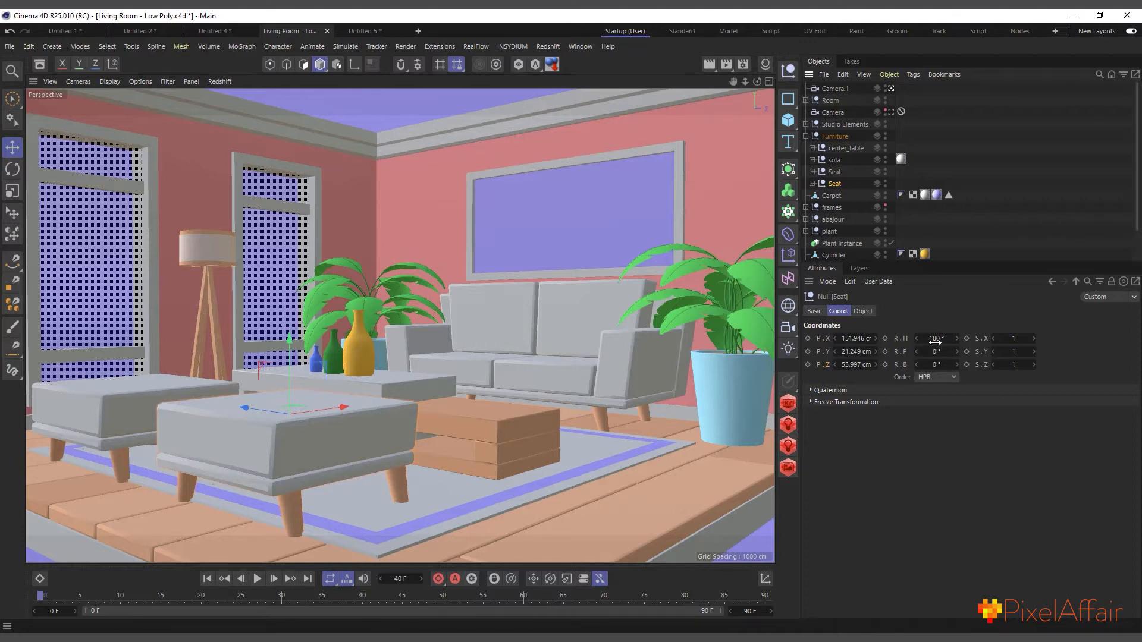
left_click(827, 403)
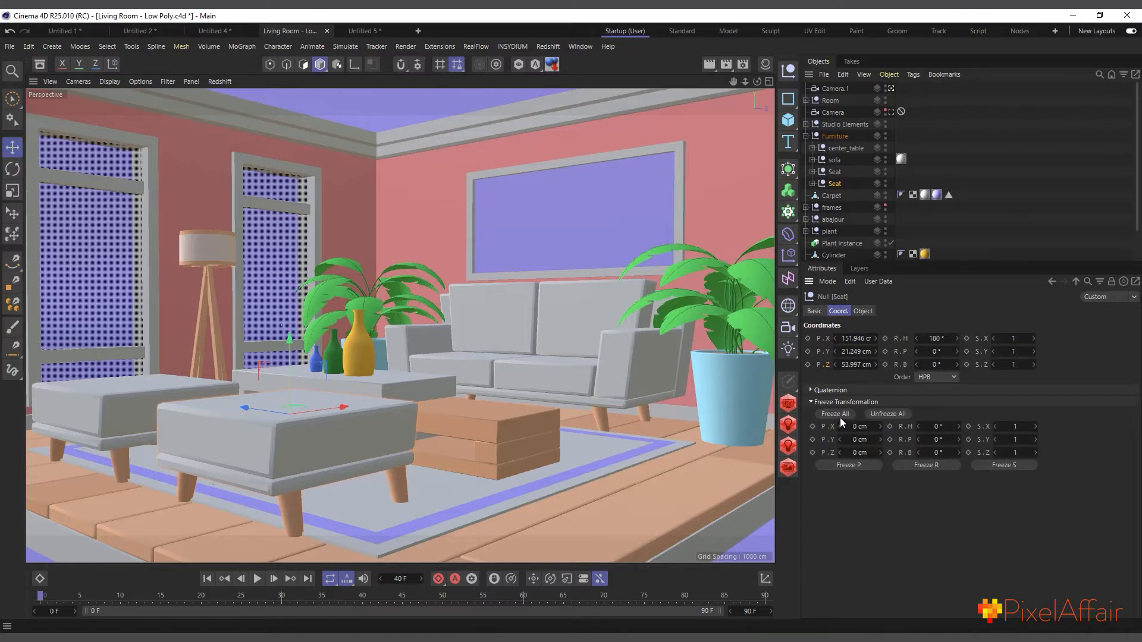
left_click(850, 466)
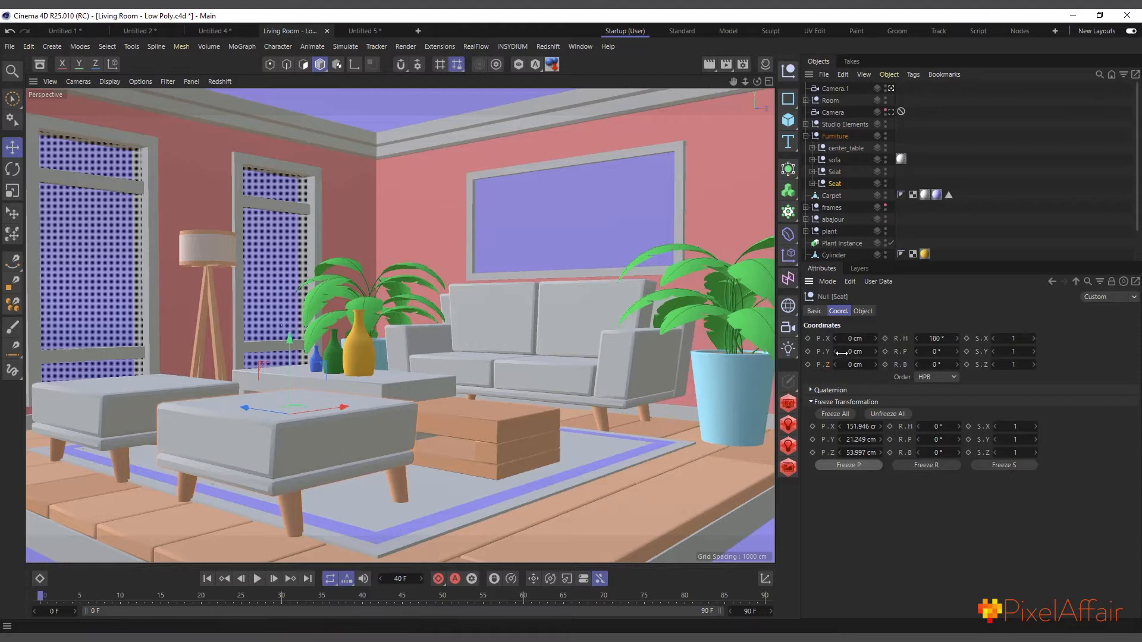
left_click(926, 466)
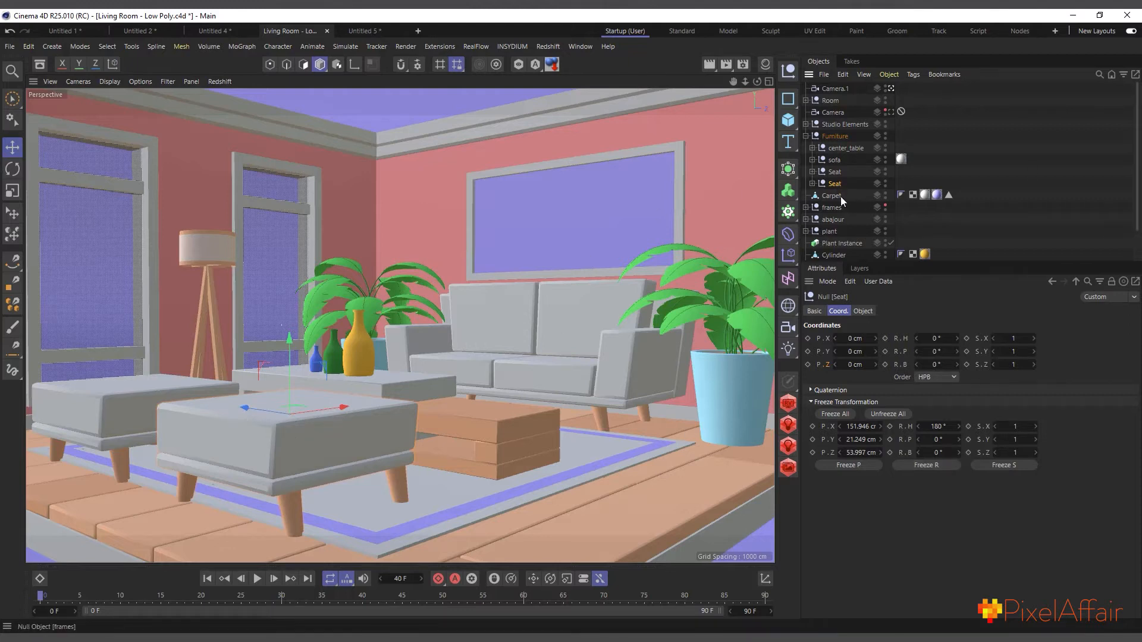
Step: Try sliding the front seat back and forth along its Z axis, ending at about -90 cm
left_click_drag(259, 411, 502, 455)
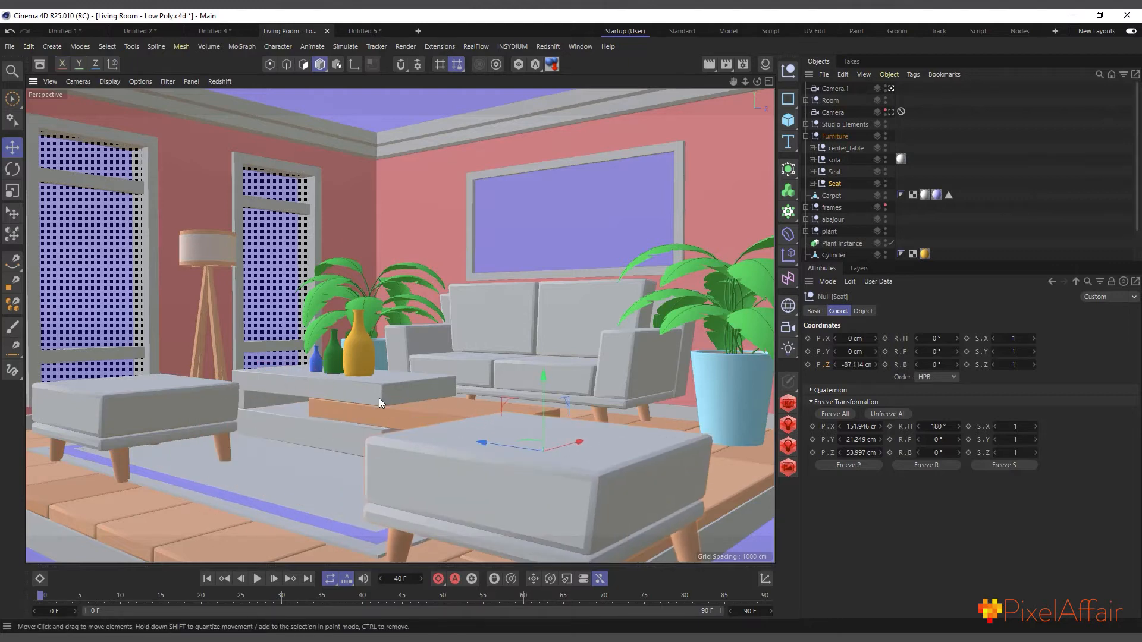
key("ctrl+z")
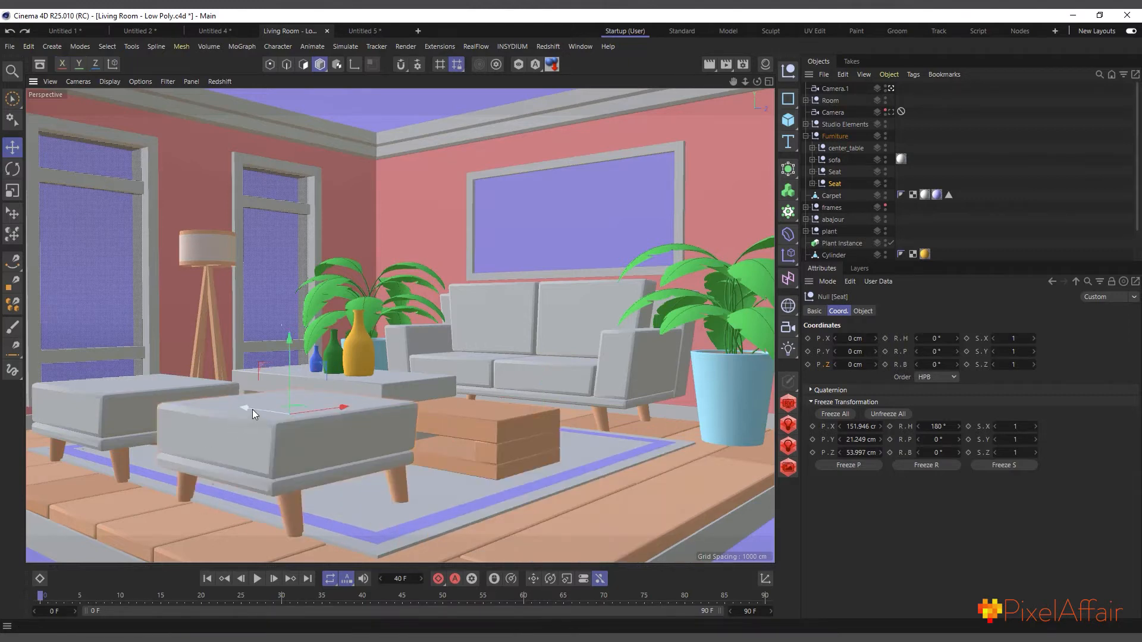
left_click_drag(252, 409, 423, 464)
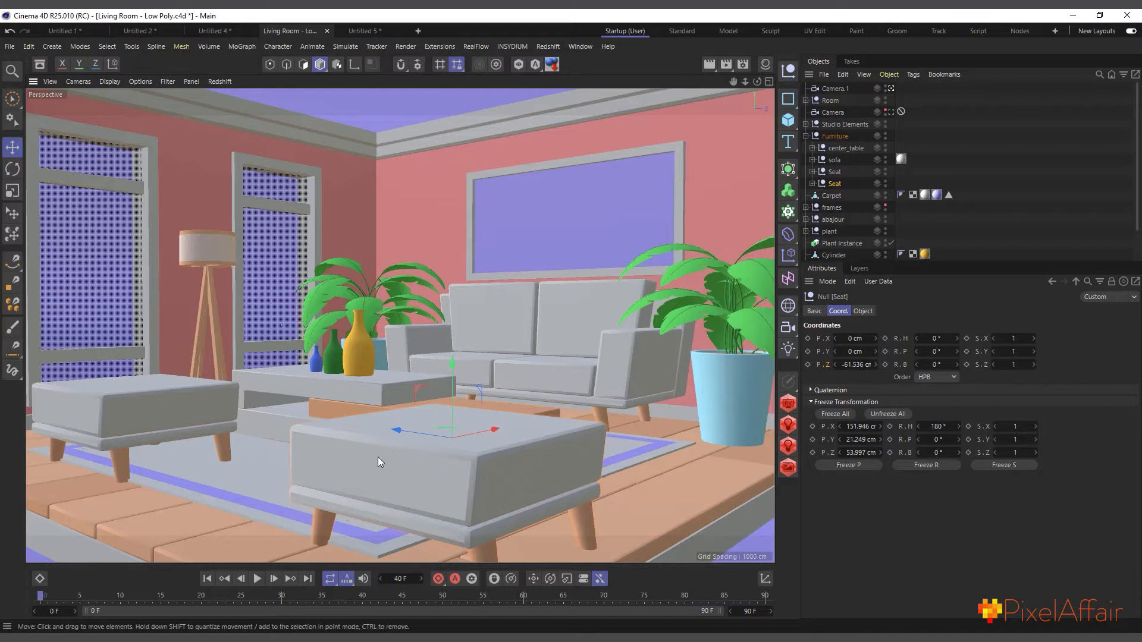
left_click_drag(419, 434, 289, 431)
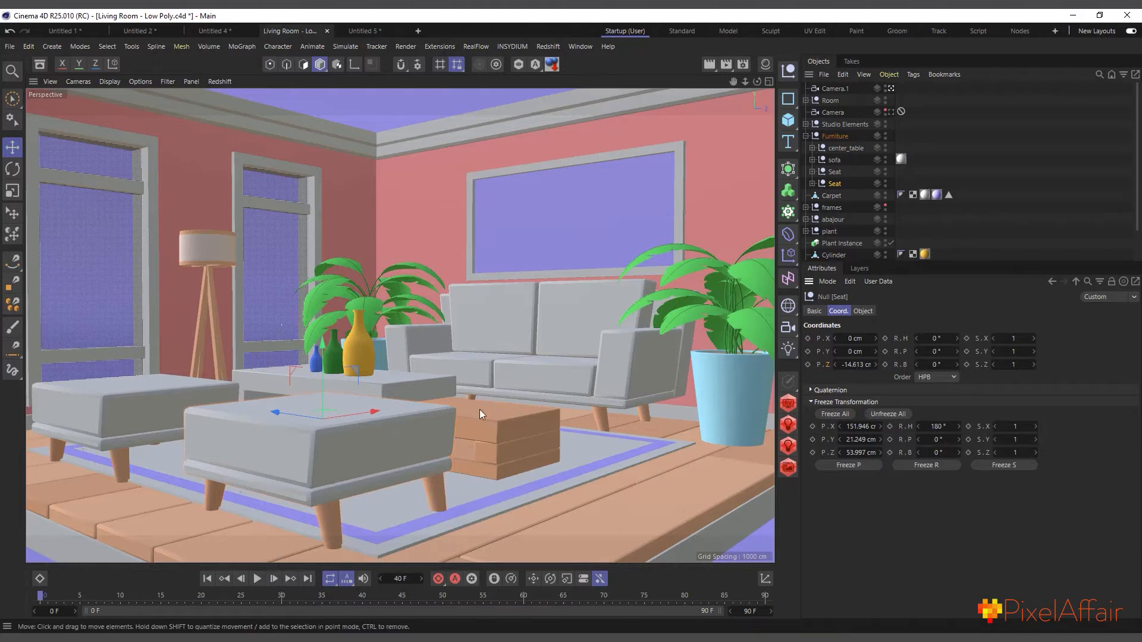
left_click_drag(293, 416, 524, 479)
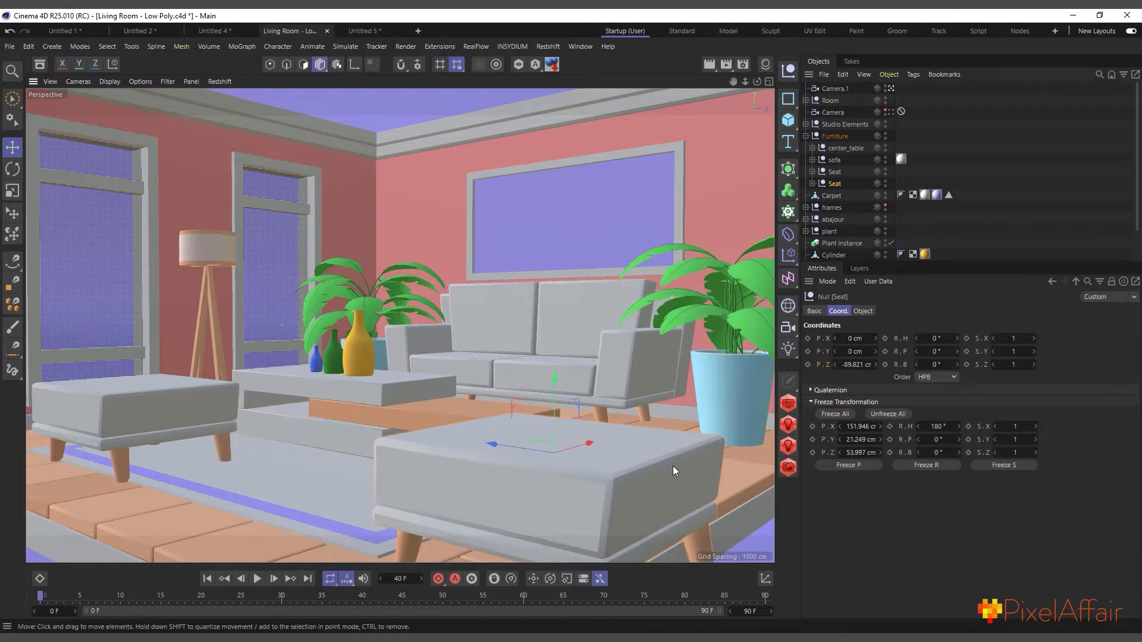
Step: Return the front seat to its frozen position by setting P.Z to 0 cm, and collapse the freeze settings
double_click(861, 364)
type("0")
key("Return")
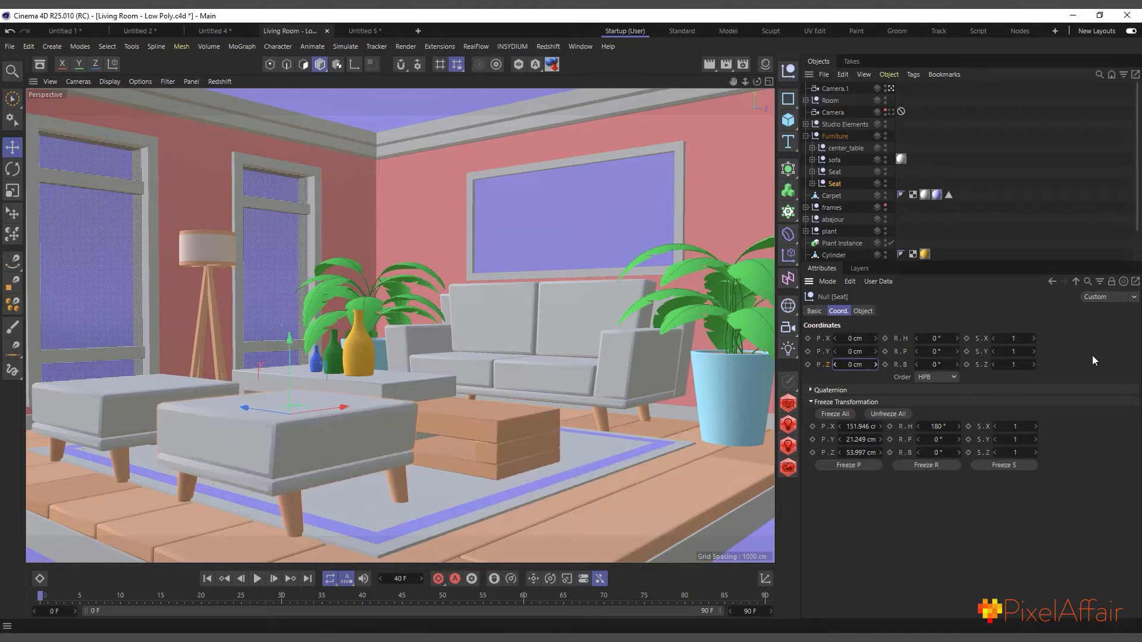
left_click(859, 403)
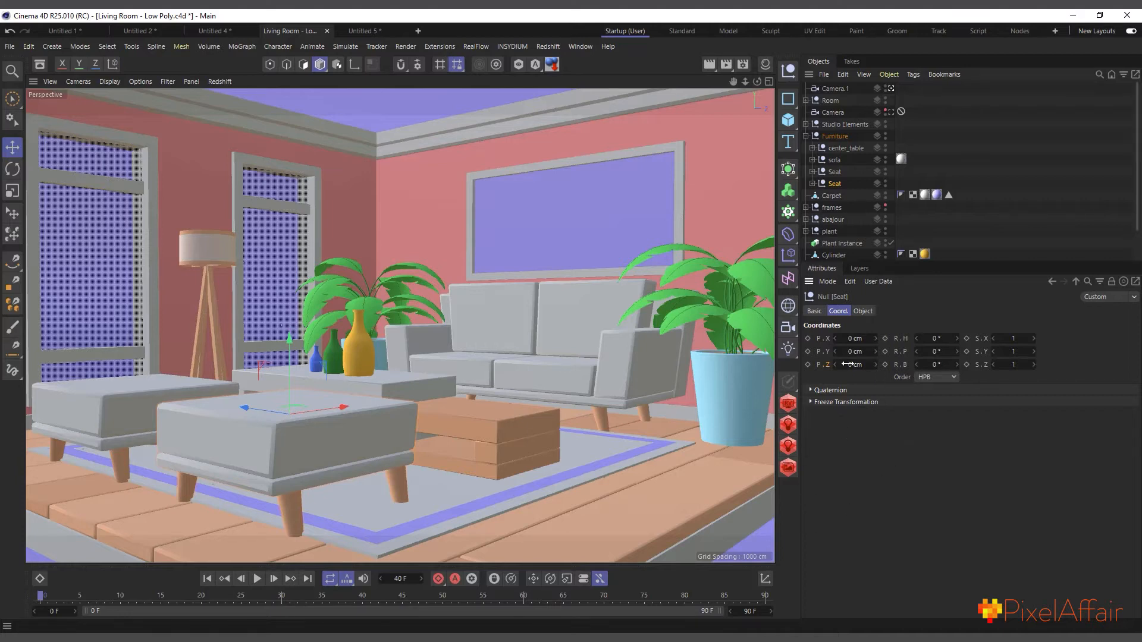
Step: Raise the other seat, beside the windows, to about 61 cm on Y and undo the move
left_click(119, 413)
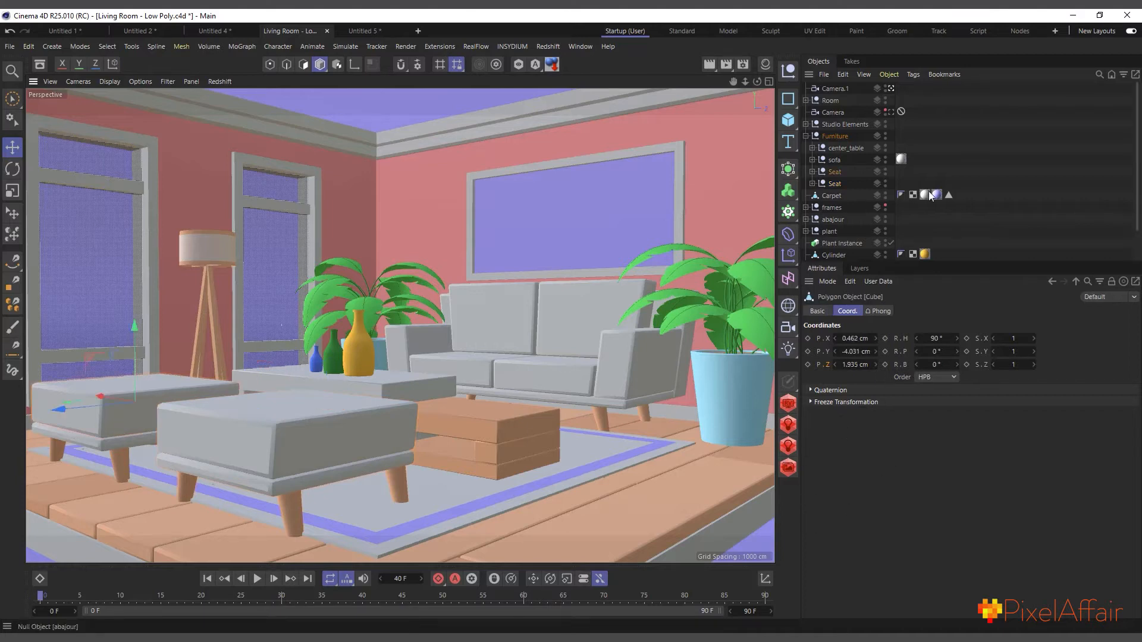
left_click(840, 172)
left_click_drag(139, 348, 140, 228)
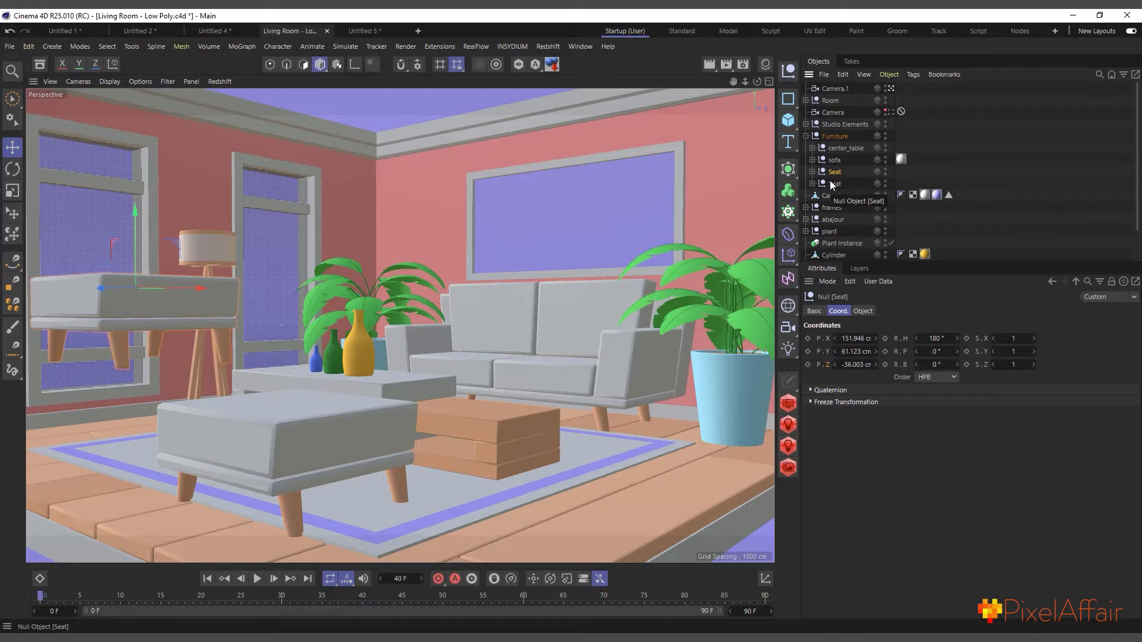
key("ctrl+y")
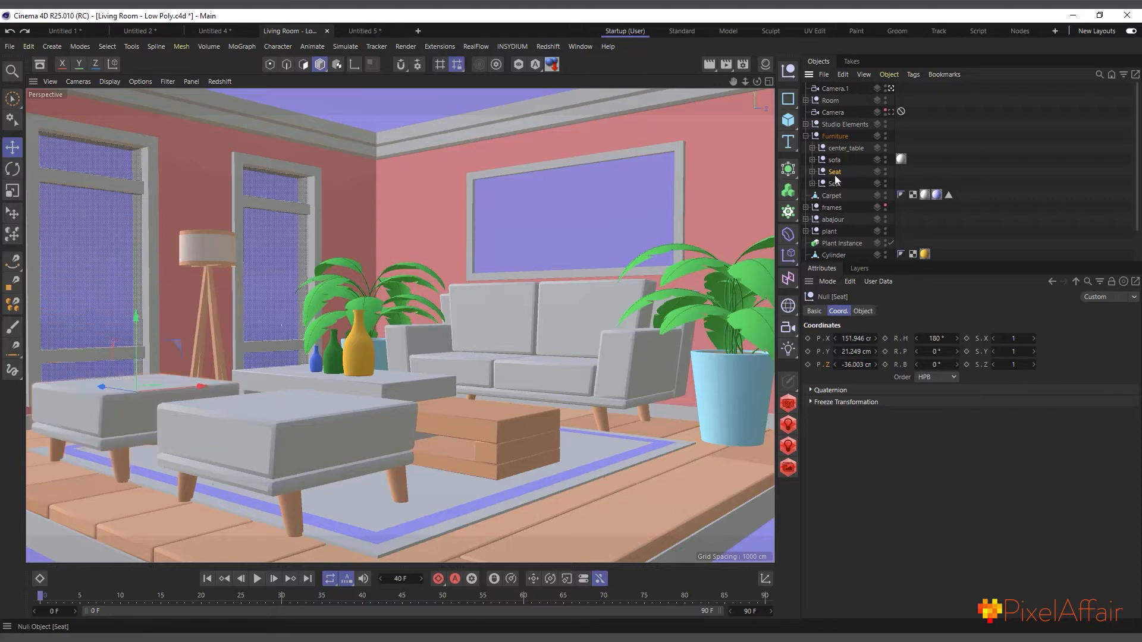
Step: Freeze all transformations of the seat beside the windows, trying Unfreeze All once before freezing them again
left_click(837, 402)
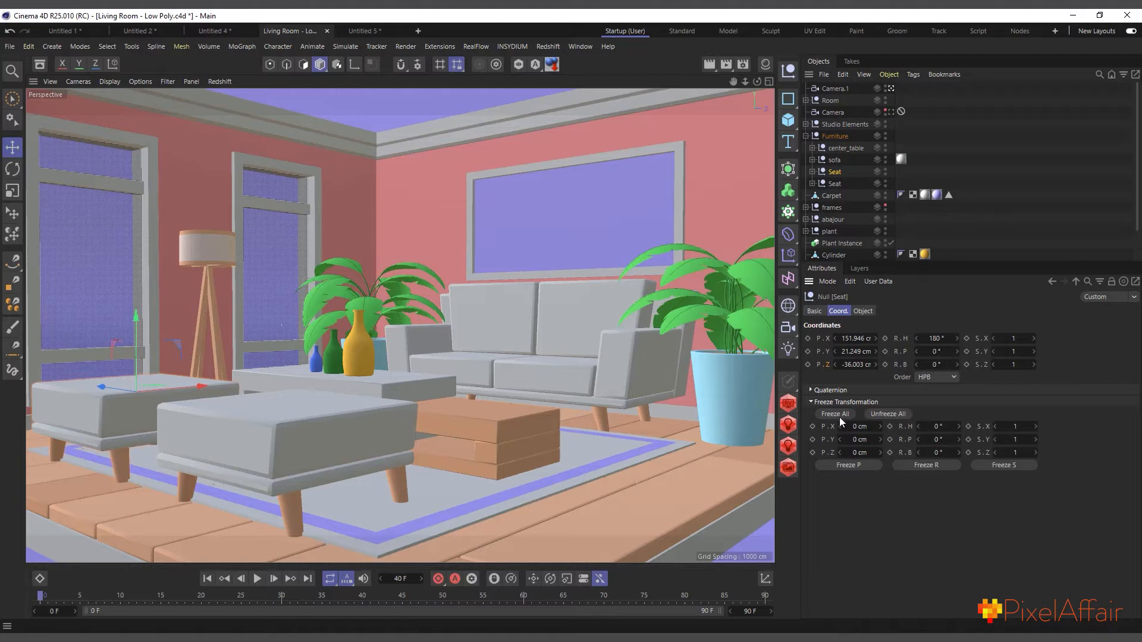
left_click(835, 415)
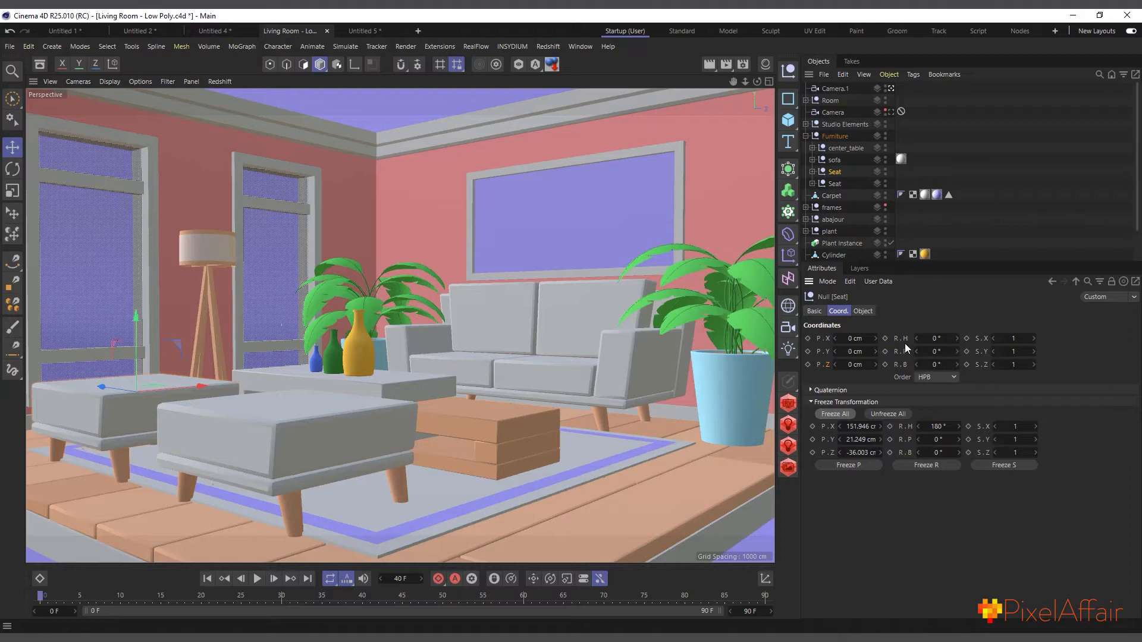
left_click(896, 415)
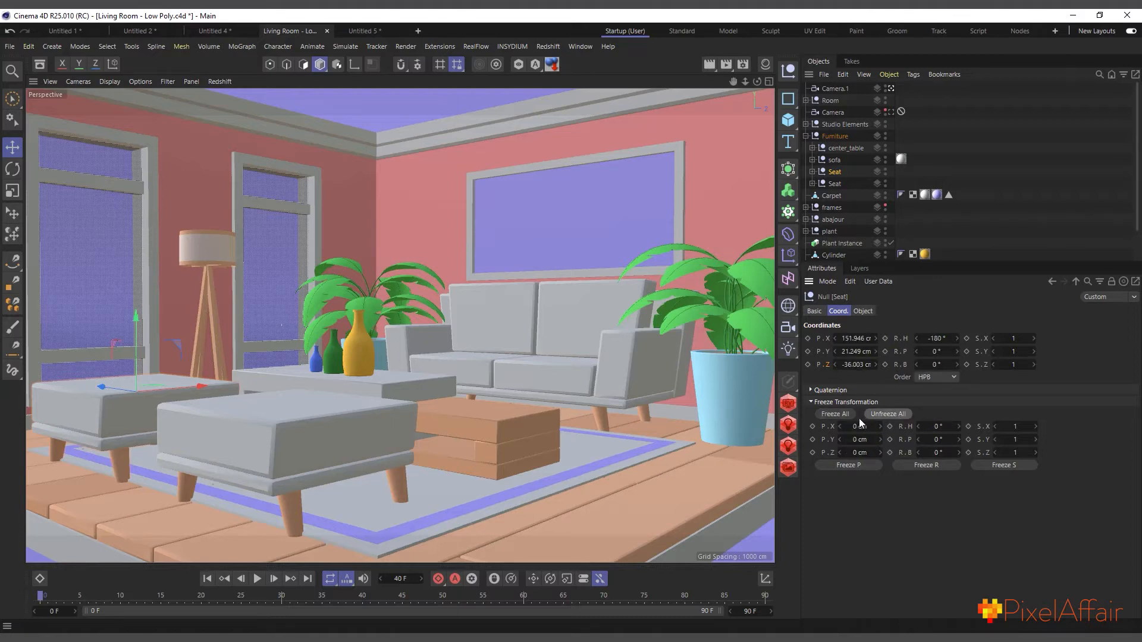
left_click(840, 415)
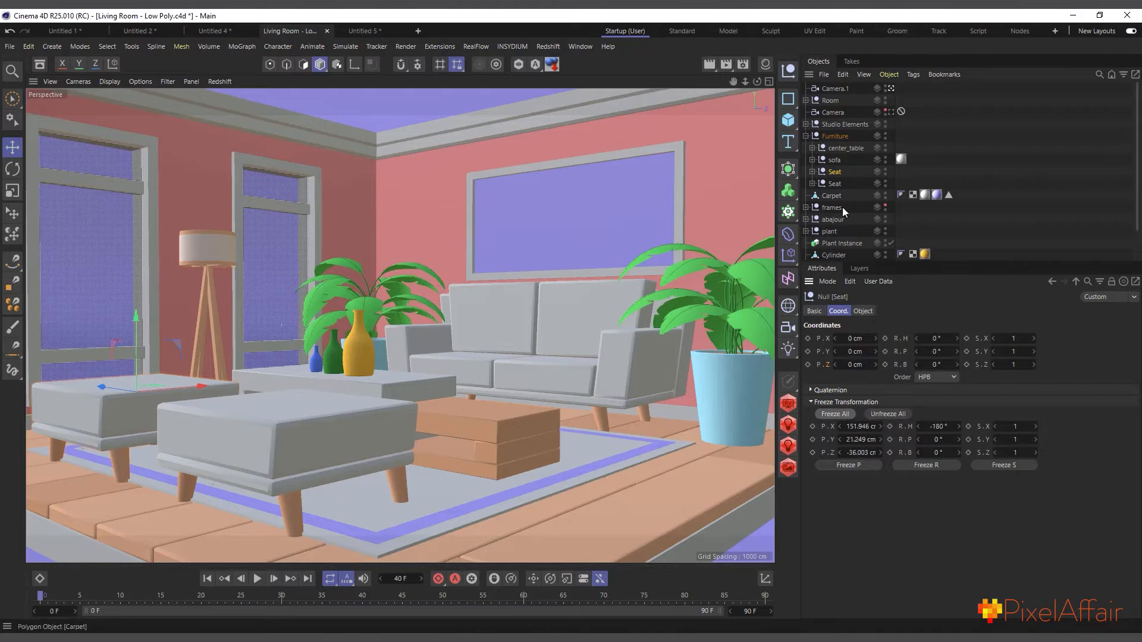
Step: Enlarge the object list and freeze all transformations of every object from center_table to Cube.1 together
left_click_drag(1011, 265, 952, 354)
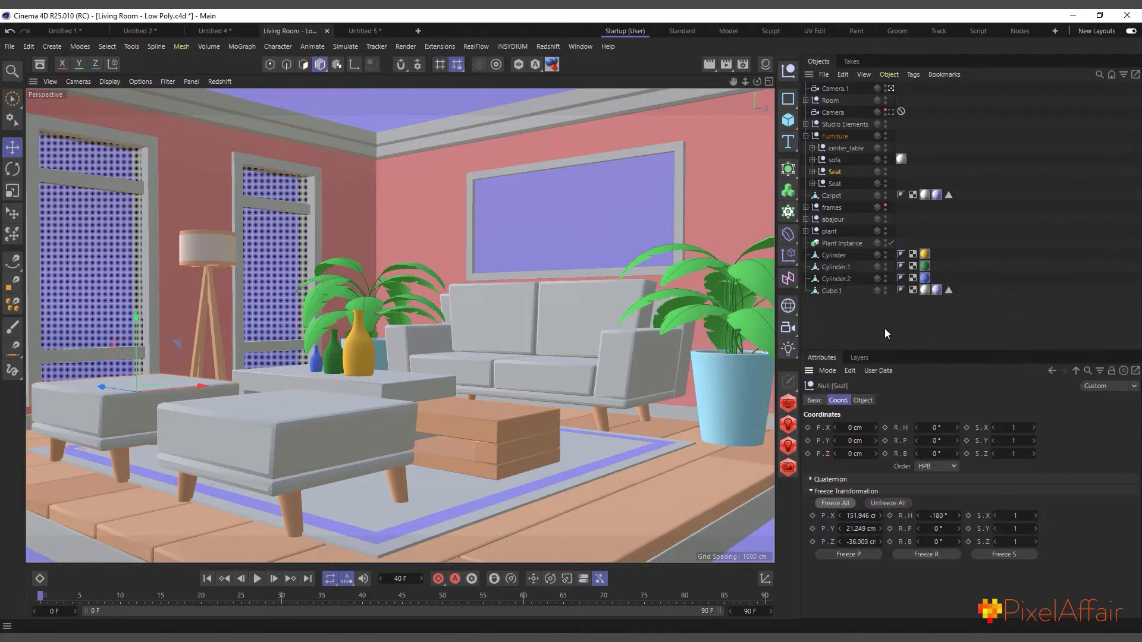
left_click_drag(840, 312, 831, 148)
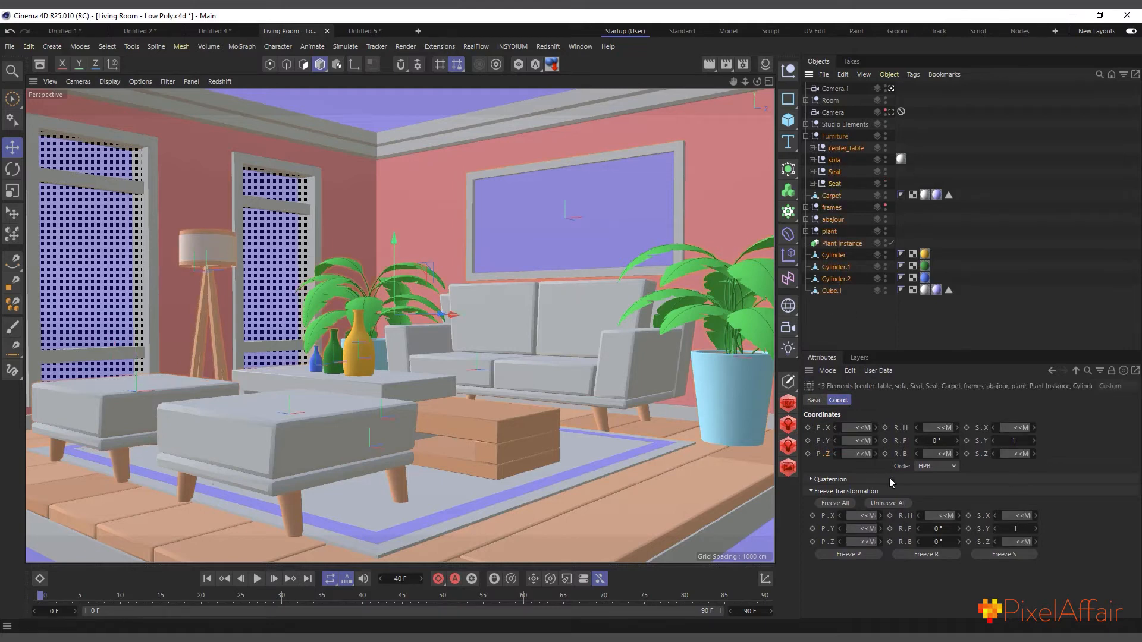
left_click(841, 505)
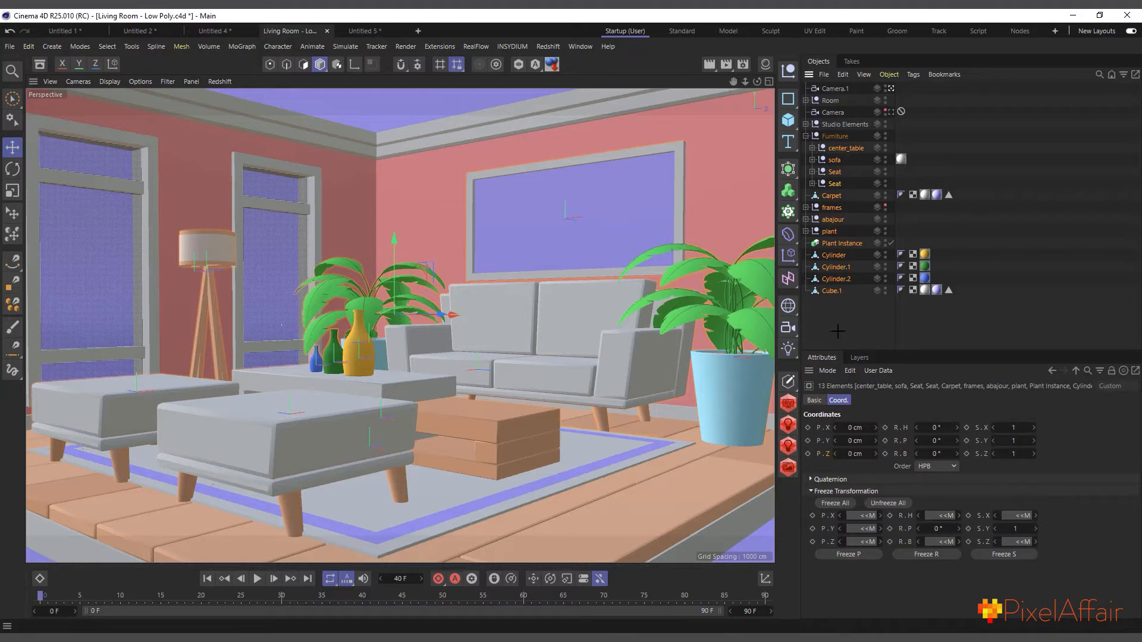
Step: Move the yellow vase up beside the wall frame, the green one to about X -34, Y 83 cm, and the blue one over the far seat
left_click(847, 305)
left_click(832, 255)
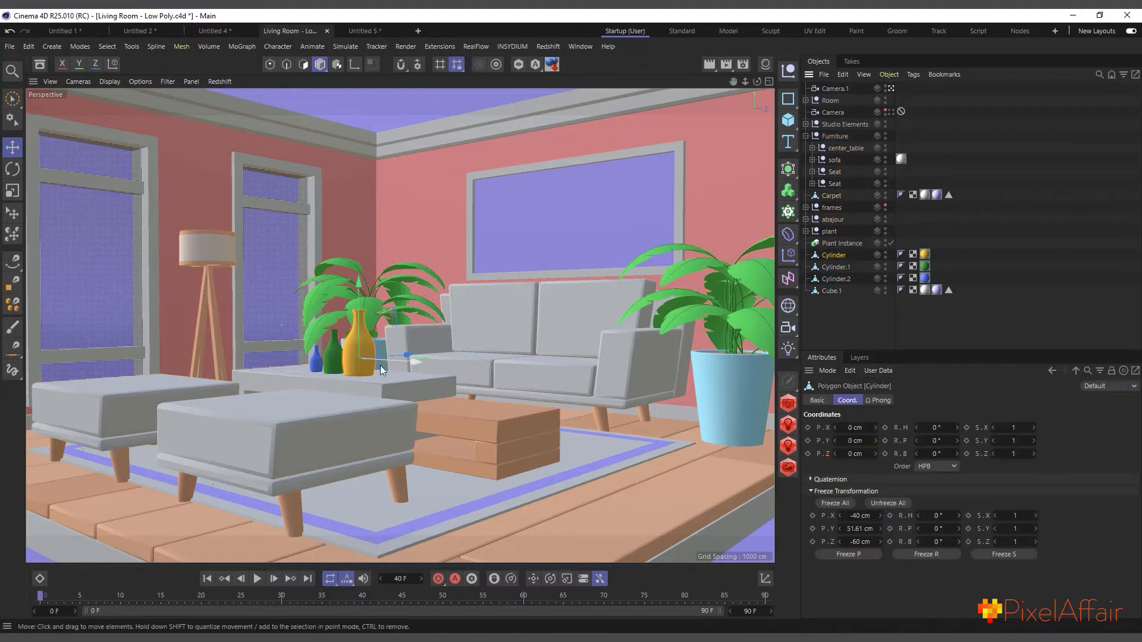
left_click_drag(351, 328, 702, 194)
left_click_drag(336, 357, 285, 348)
left_click_drag(282, 295, 340, 160)
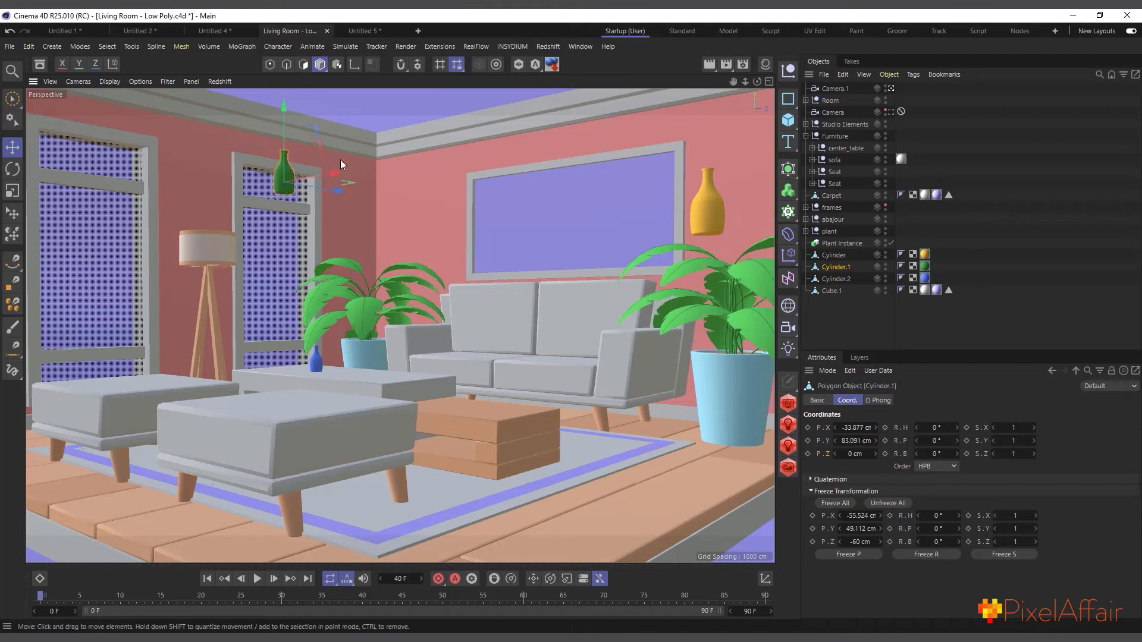
left_click(318, 362)
left_click_drag(369, 369, 216, 398)
Step: Select Cylinder, Cylinder.1, Cylinder.2 and Cube.1 and set their P.X, P.Y and P.Z to 0 cm
left_click_drag(843, 281, 839, 255)
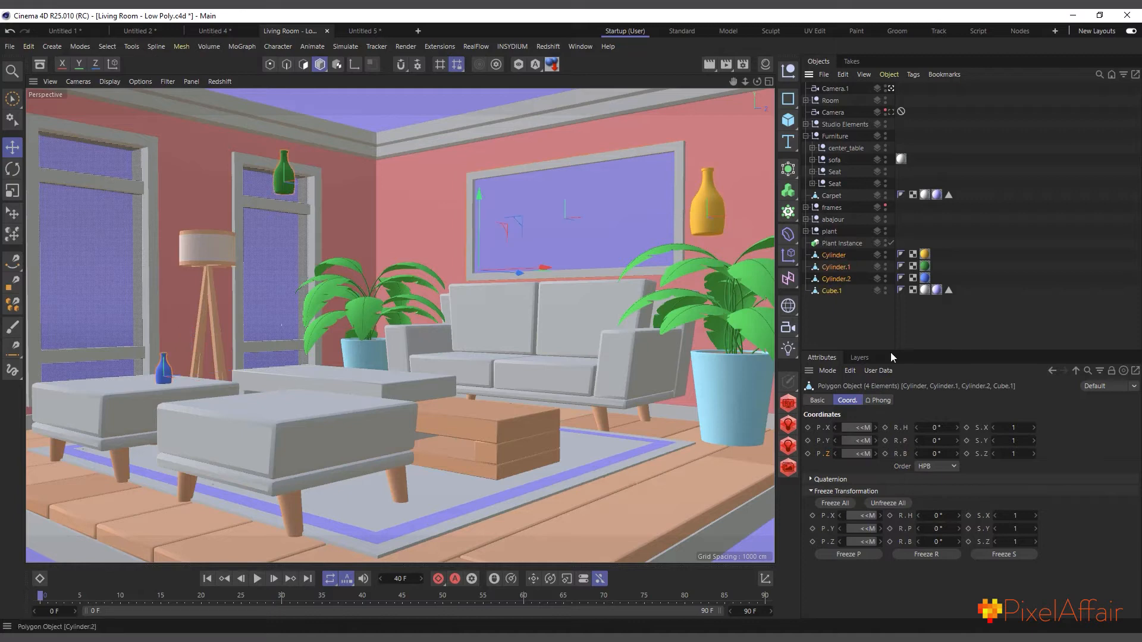
left_click(876, 428)
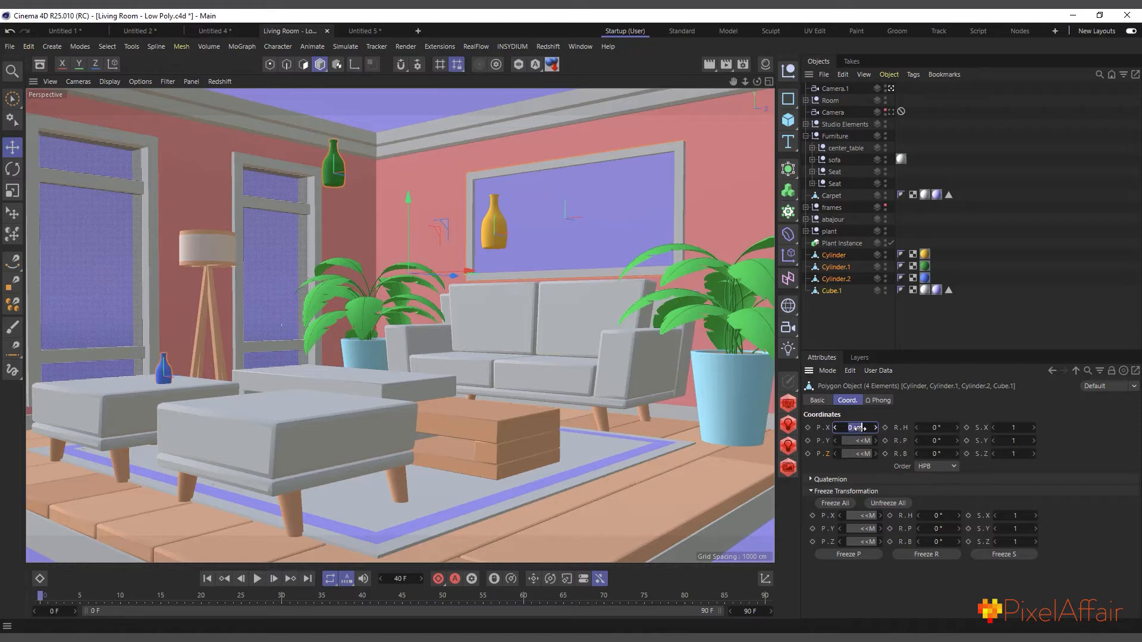
left_click(860, 441)
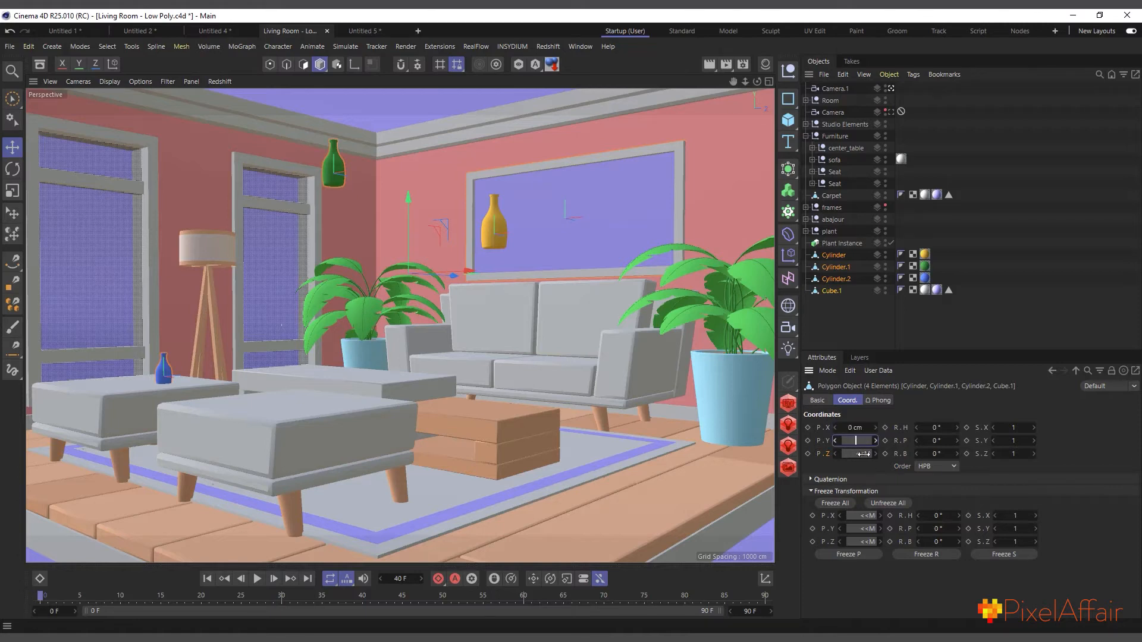
left_click(865, 455)
type("0")
key("Return")
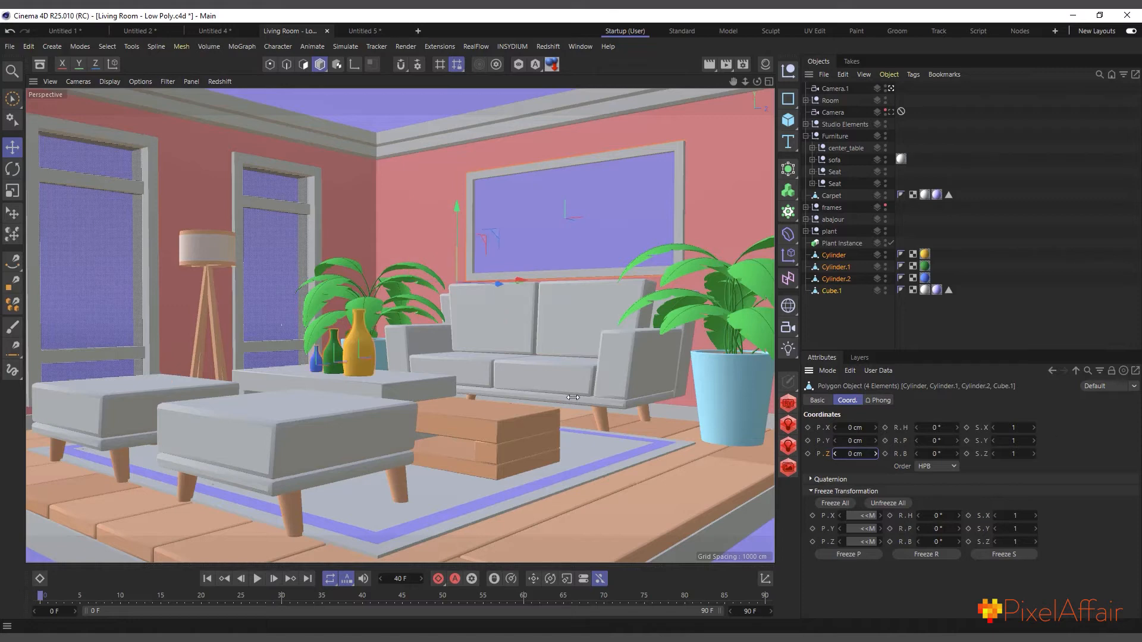
Step: Select every object from center_table to Cube.1 and raise them together up to the ceiling
left_click(840, 322)
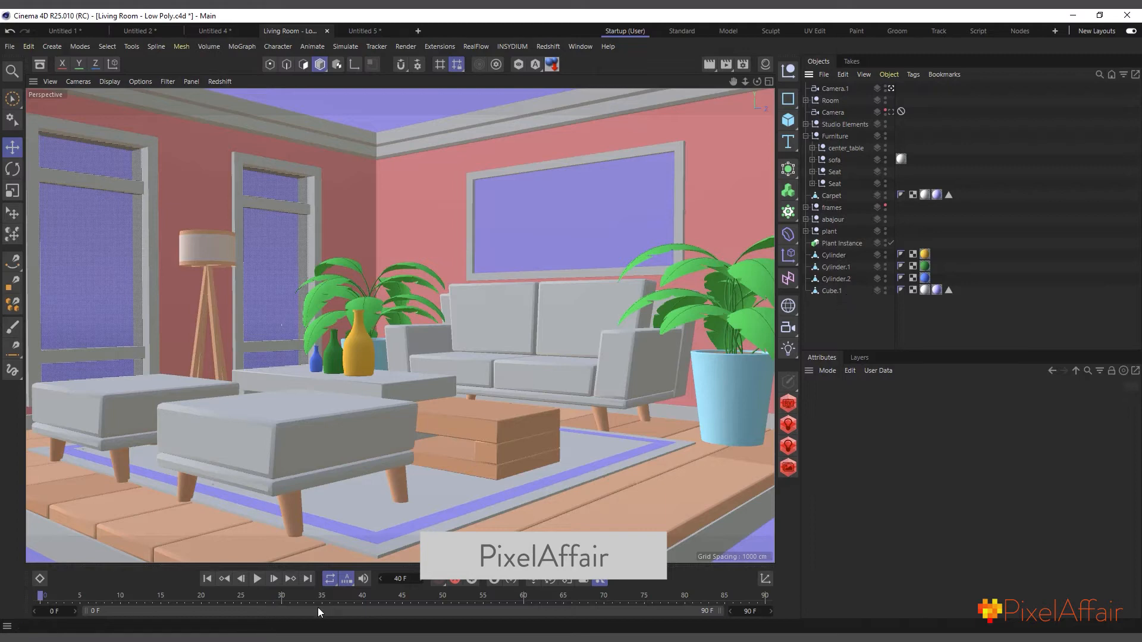
left_click_drag(843, 325, 823, 147)
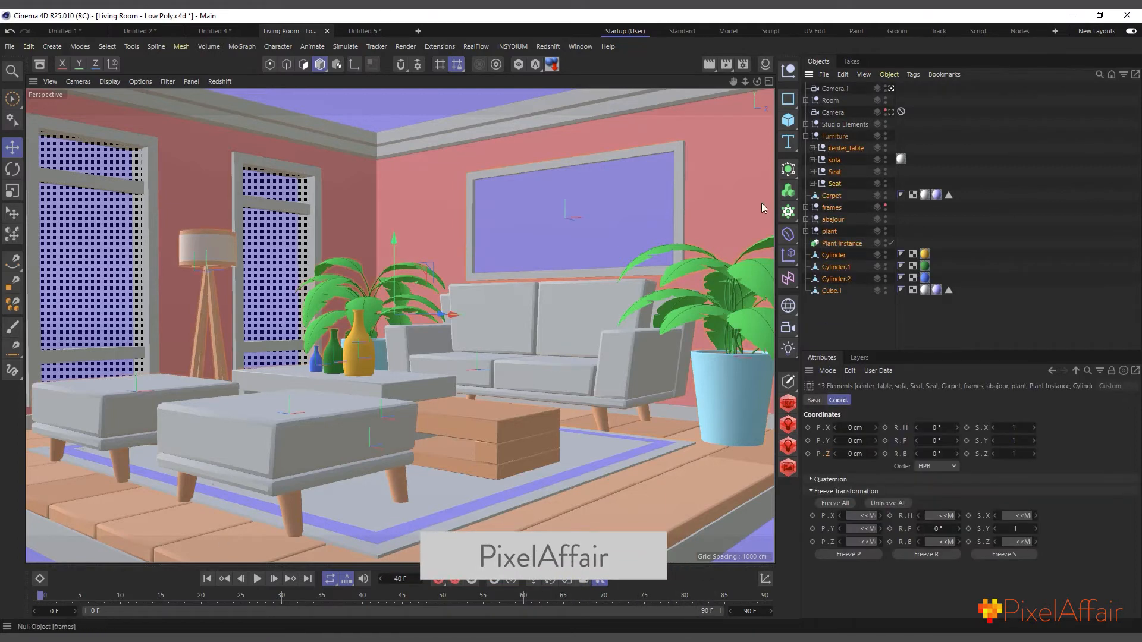
left_click_drag(395, 265, 394, 164)
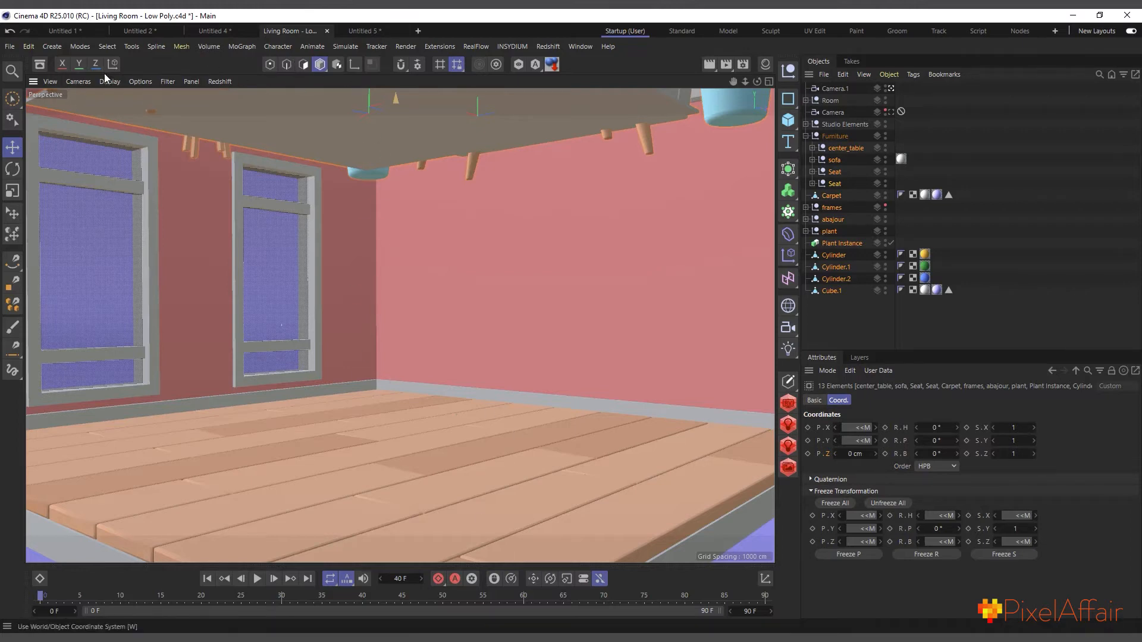
Step: Lock movement along X and Z and lower all selected objects together to about P.Y 40 cm
left_click_drag(355, 222, 465, 358)
key("ctrl+z")
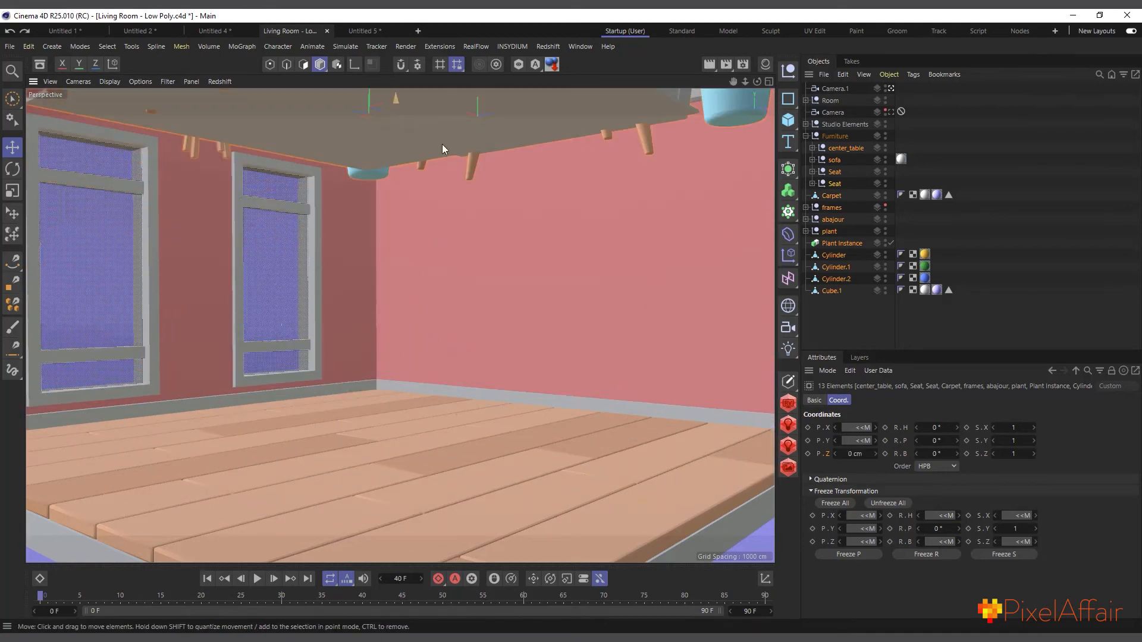
left_click(92, 63)
left_click(61, 65)
left_click_drag(487, 217, 433, 356)
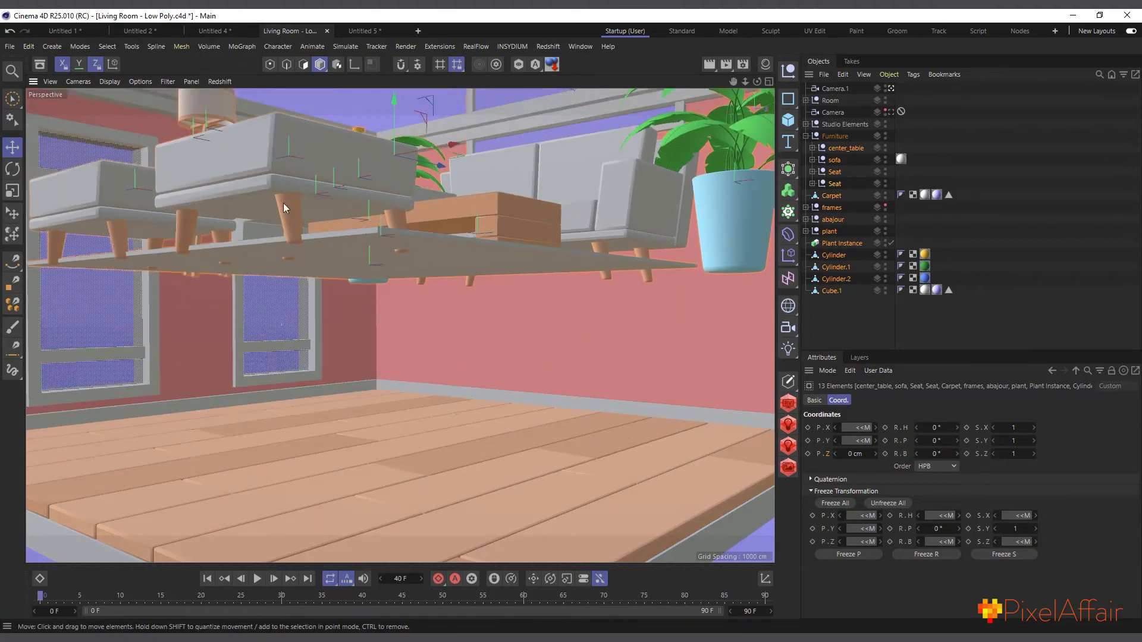
left_click_drag(397, 299, 419, 377)
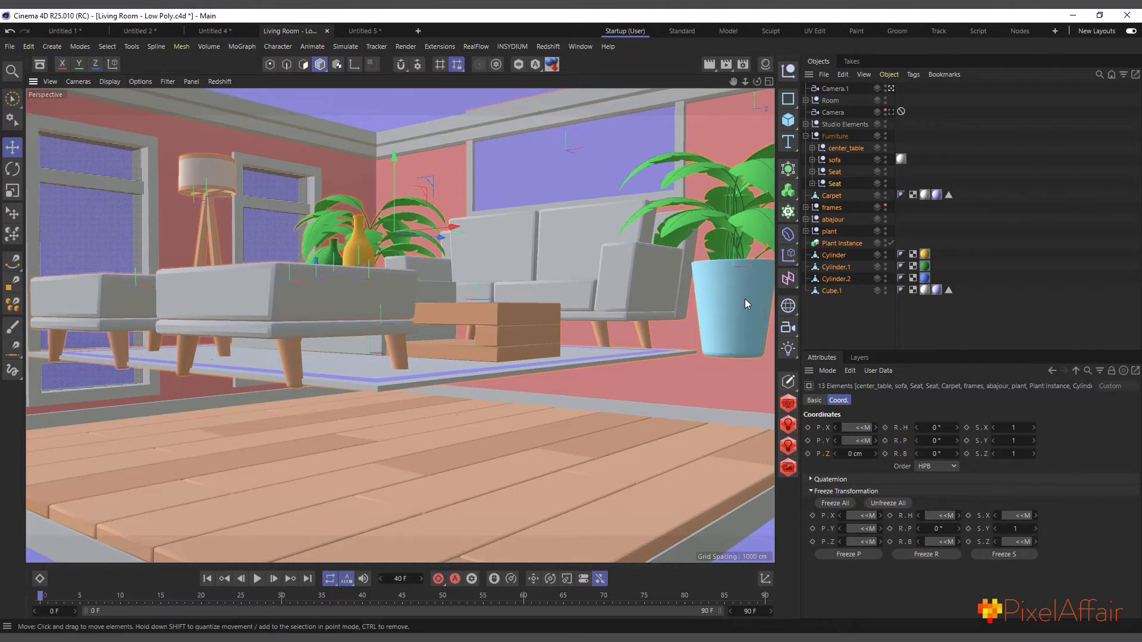
Step: Move the front potted plant, the yellow vase and the floor lamp out of view, the vase to about P.X -129, P.Z -115 cm
left_click(753, 312)
left_click_drag(735, 208, 770, 262)
left_click(365, 249)
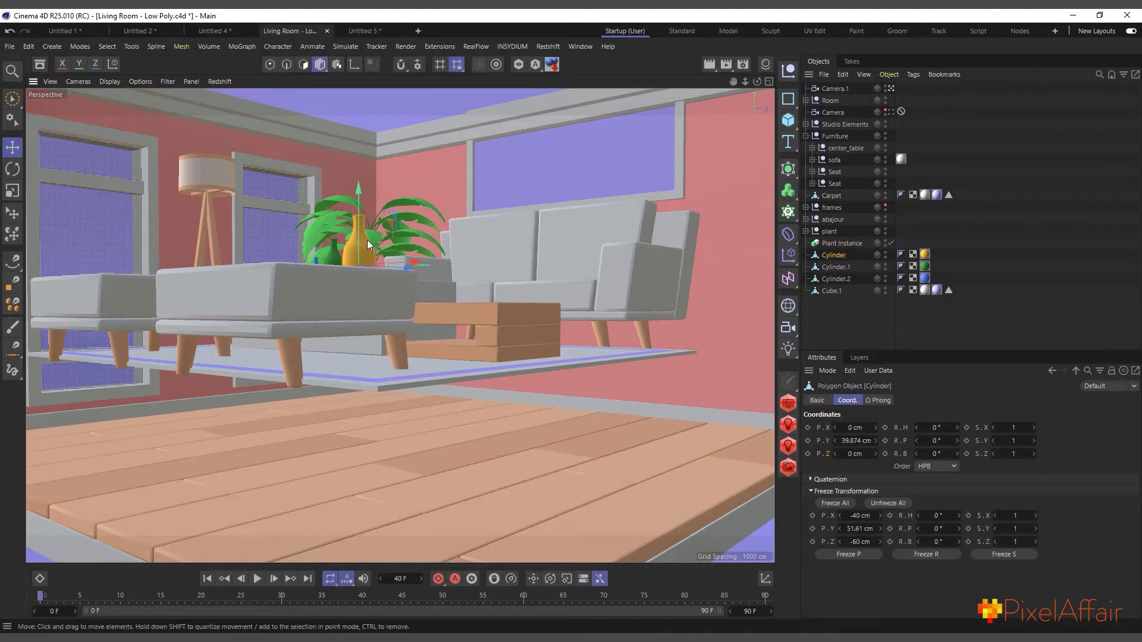
left_click_drag(366, 240, 29, 244)
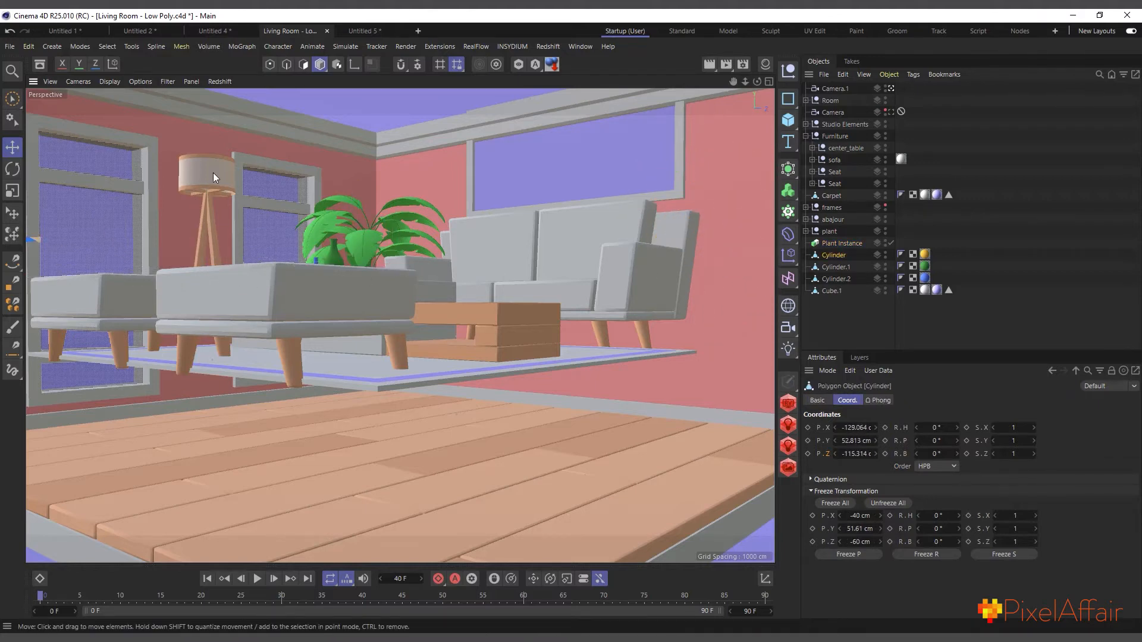
left_click(848, 223)
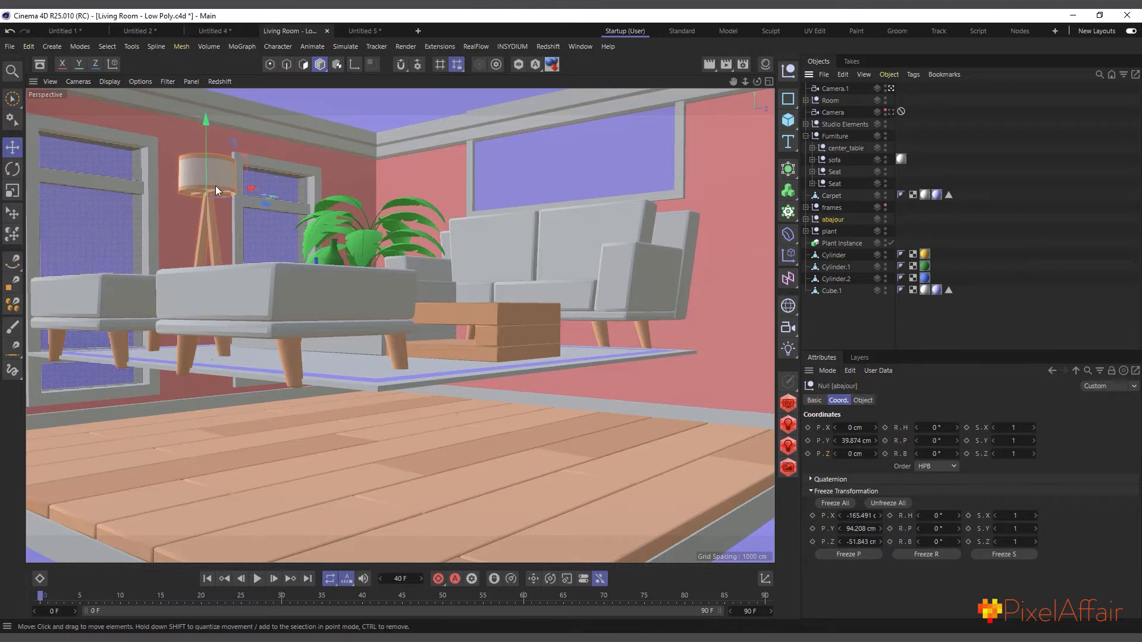
left_click_drag(215, 185, 27, 161)
Step: Move the front seat to about P.Z -181 cm and the other seat to about P.X -115 cm, both out of view
left_click(268, 325)
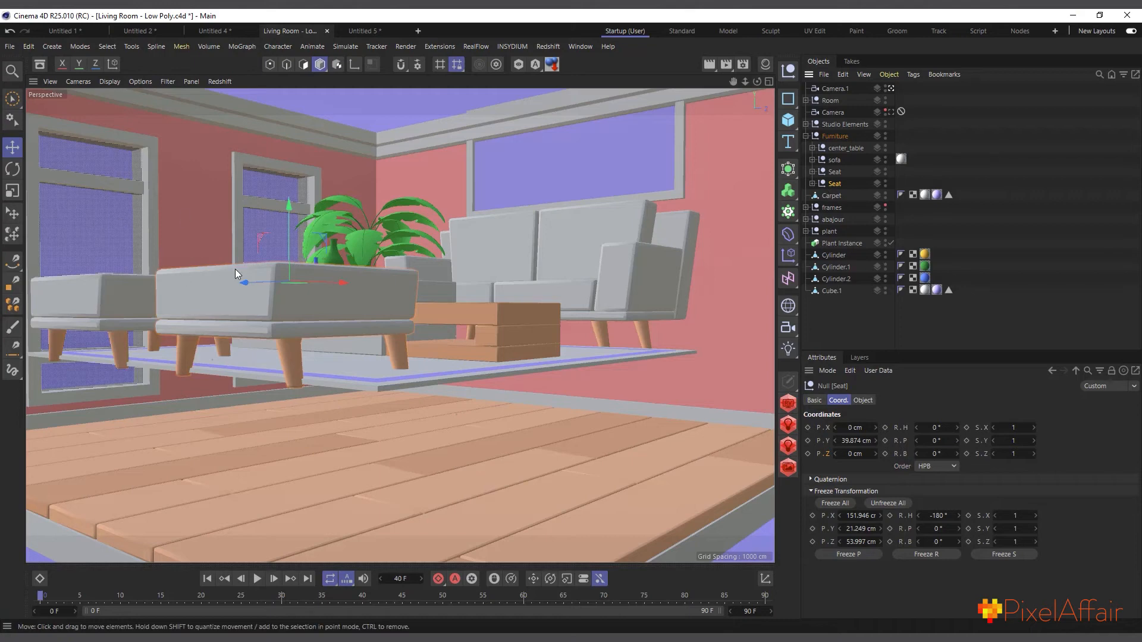
left_click_drag(244, 282, 764, 288)
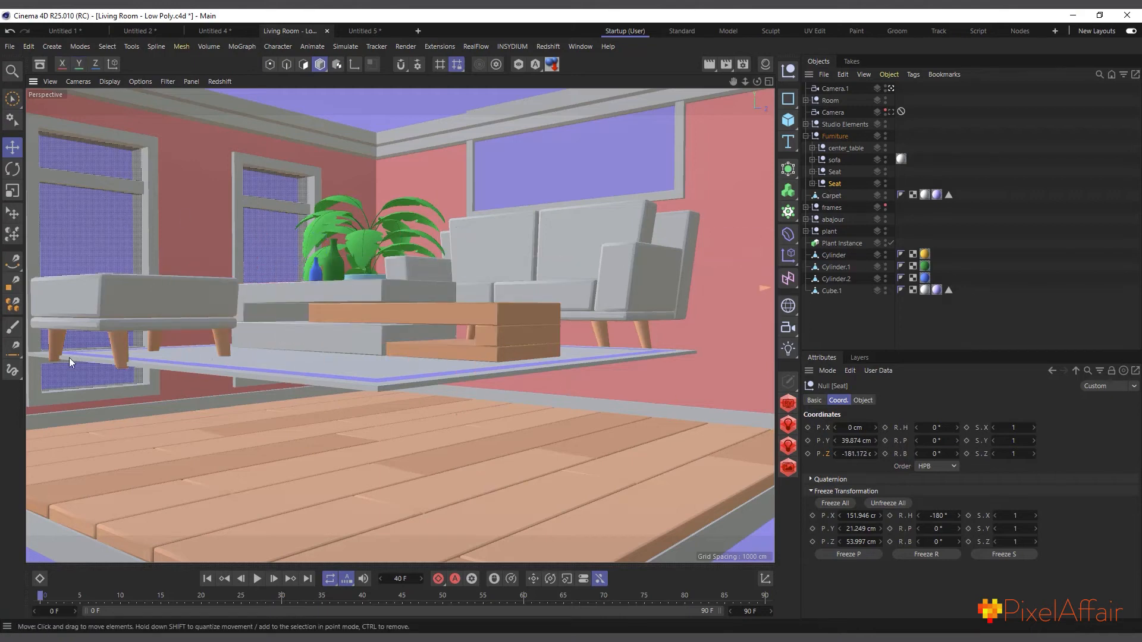
left_click(183, 295)
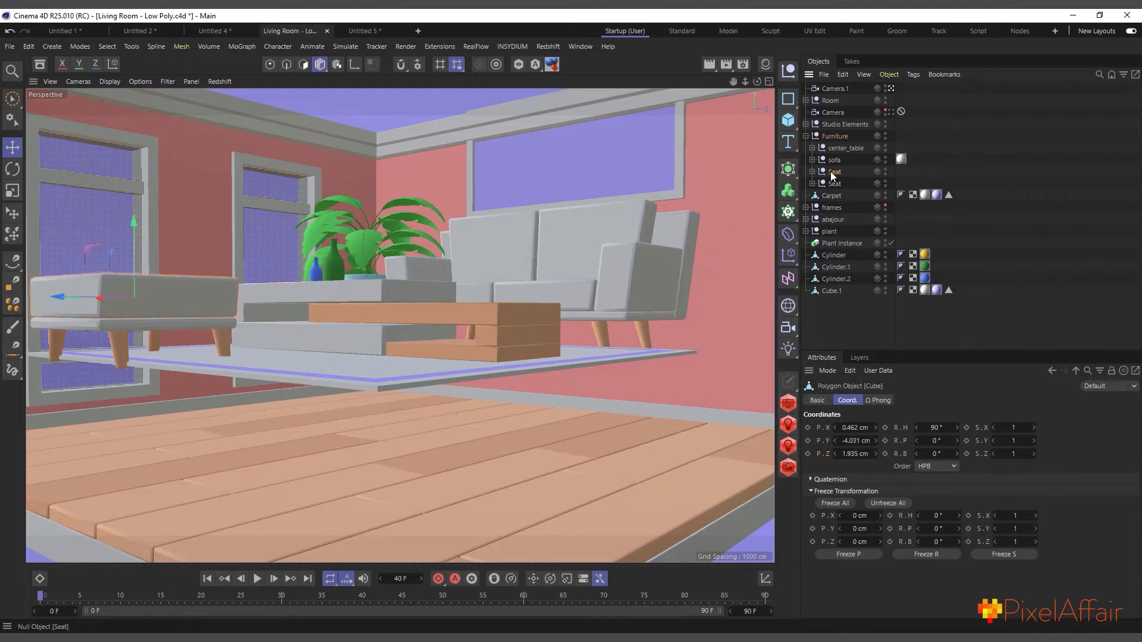
left_click_drag(201, 289, 53, 295)
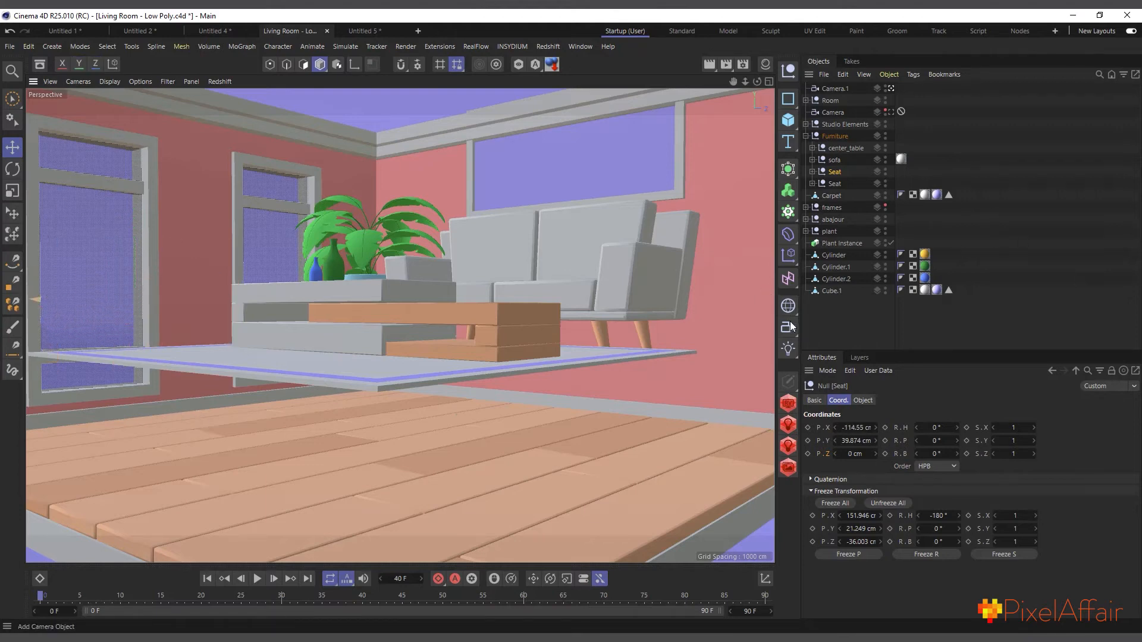
Step: Move center_table out of view to about P.X 229 cm and raise the sofa to about P.Y 209 cm
left_click(392, 285)
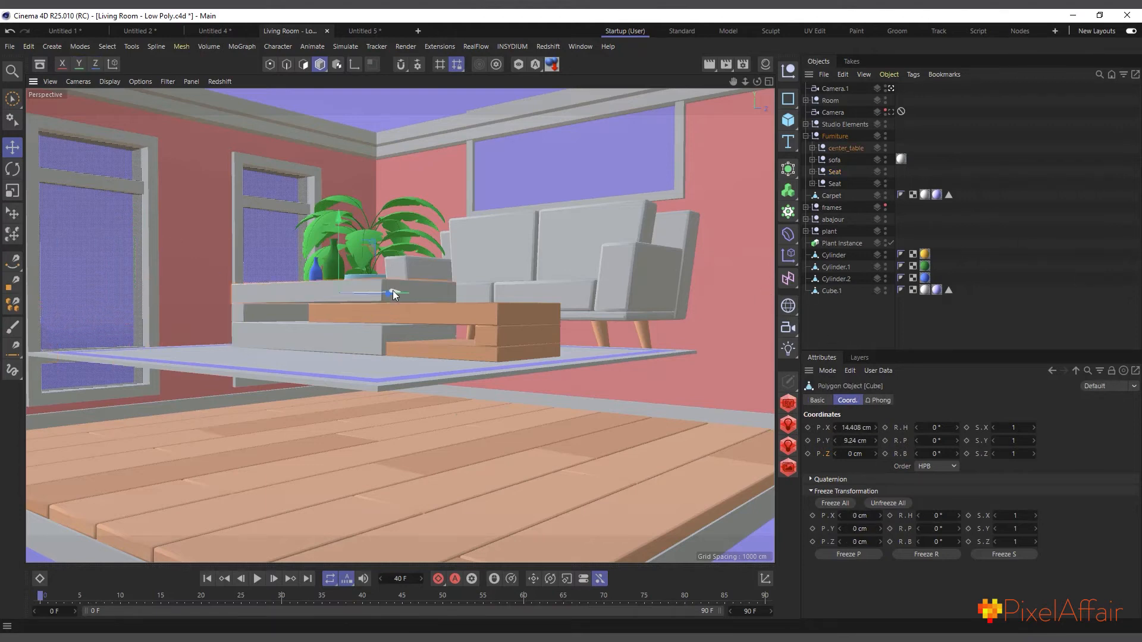
left_click(844, 149)
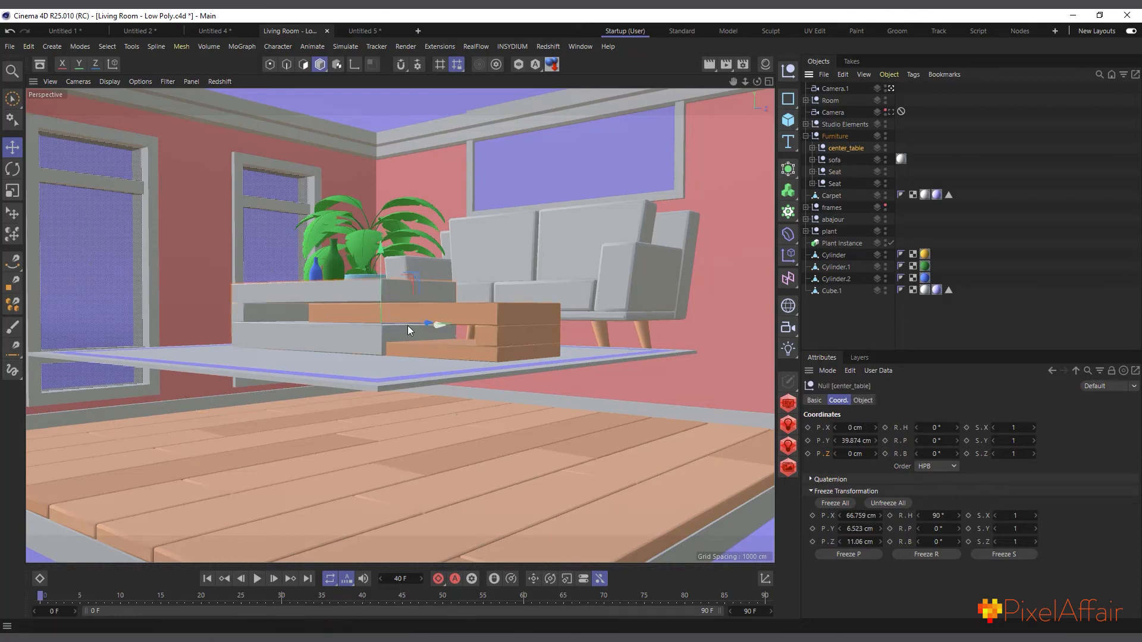
left_click_drag(410, 325, 774, 331)
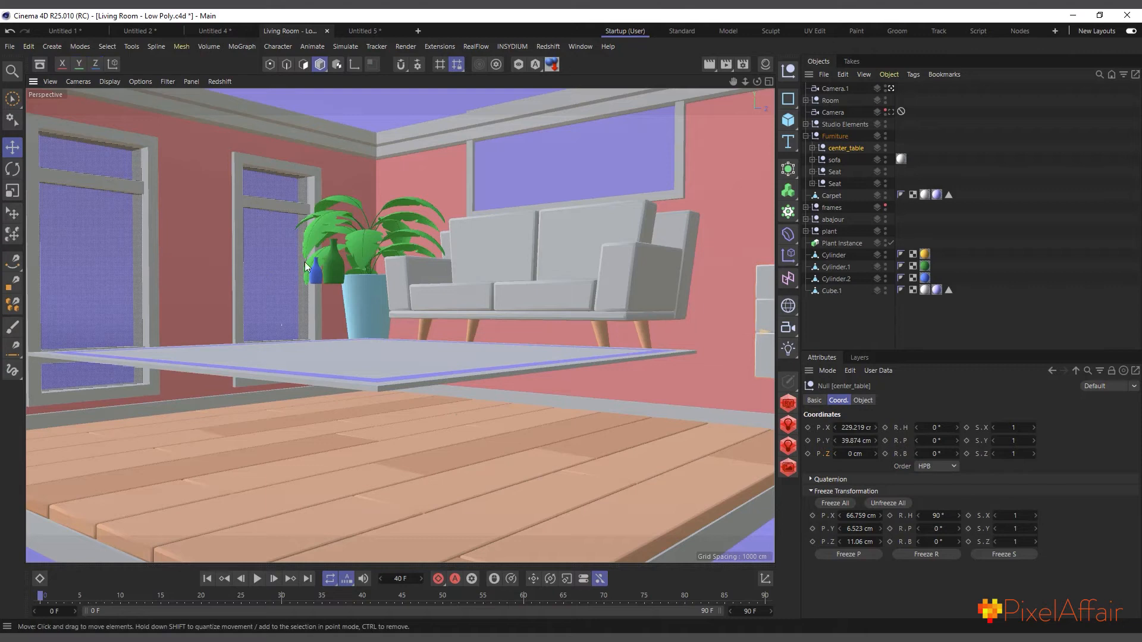
left_click(534, 297)
left_click(815, 163)
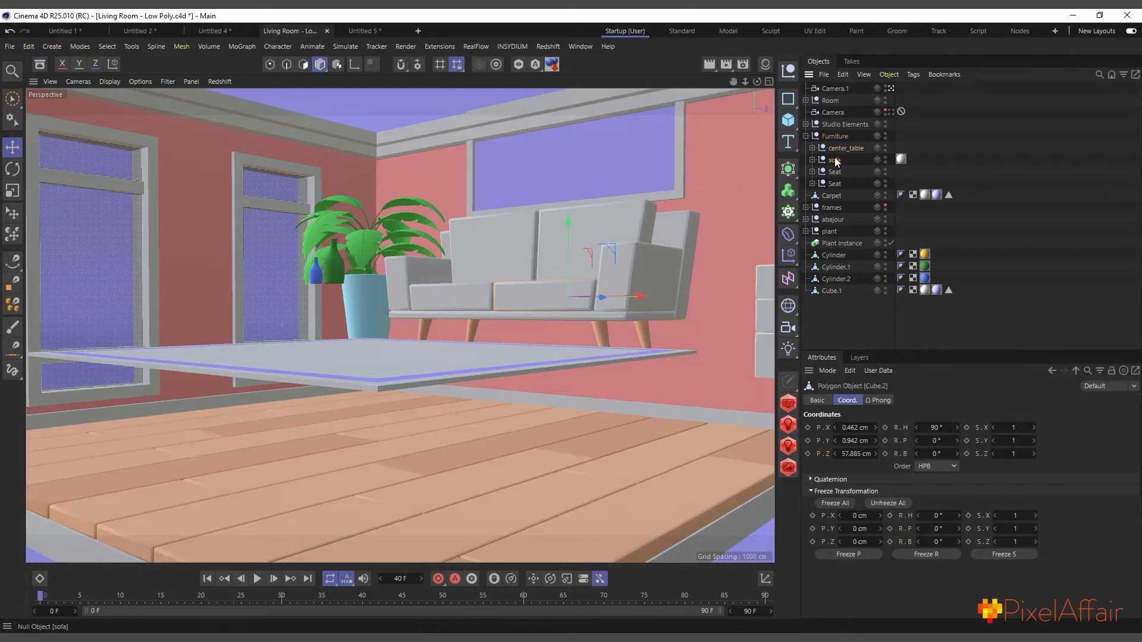
left_click_drag(487, 239, 475, 80)
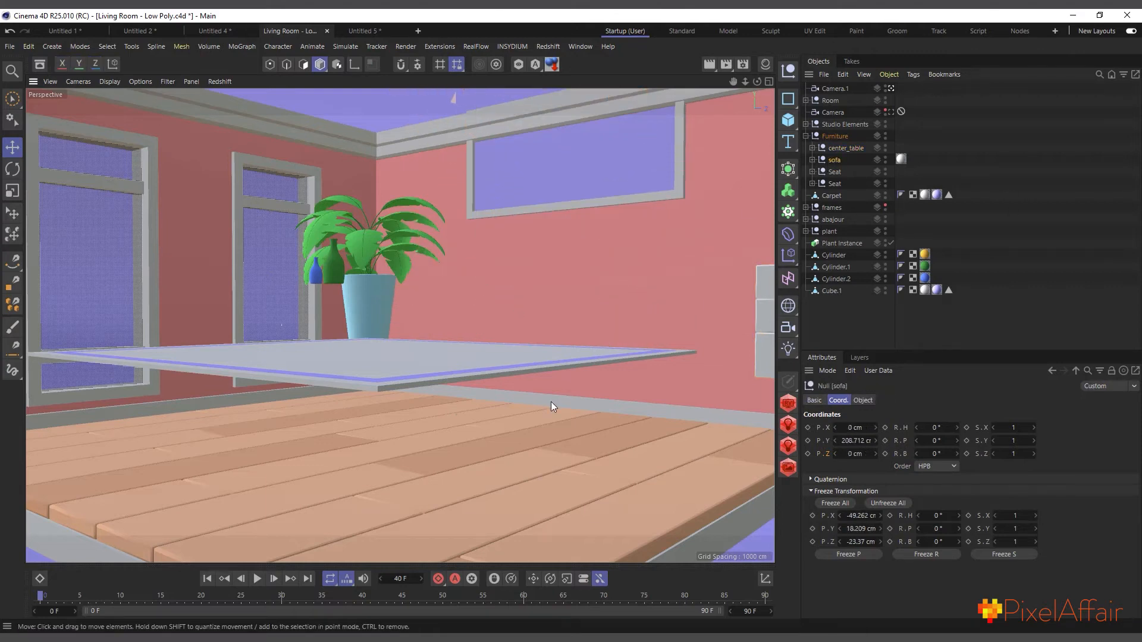
Step: Select the furniture and decoration objects from center_table to Cube.1, record a keyframe at frame 0, and return the timeline to frame 0
left_click(843, 150)
left_click_drag(851, 316, 840, 156)
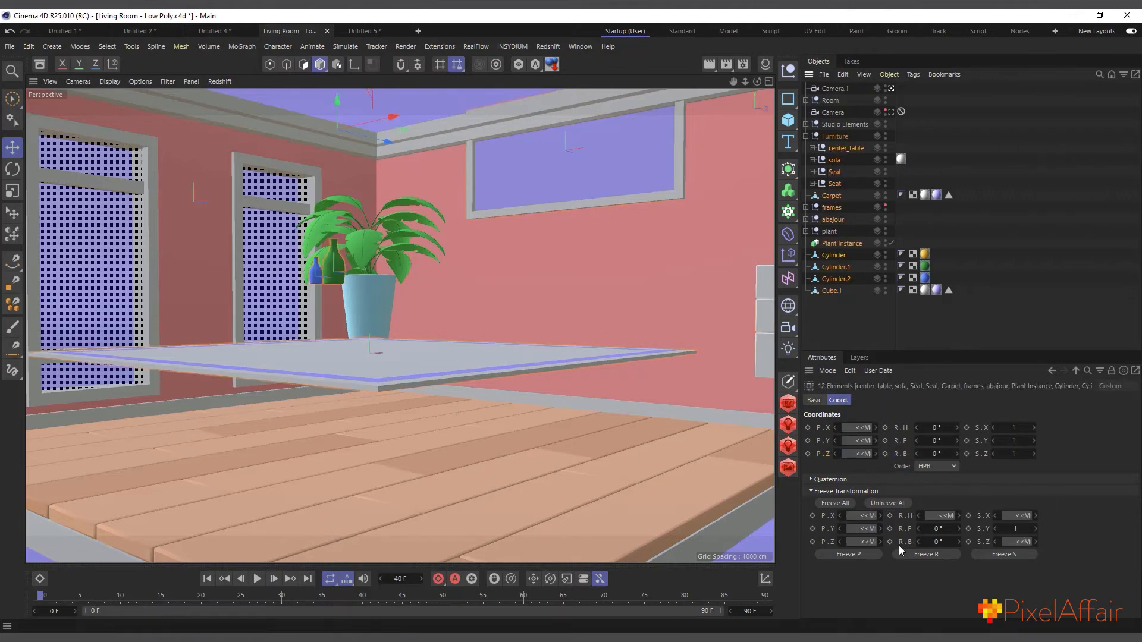
left_click(438, 579)
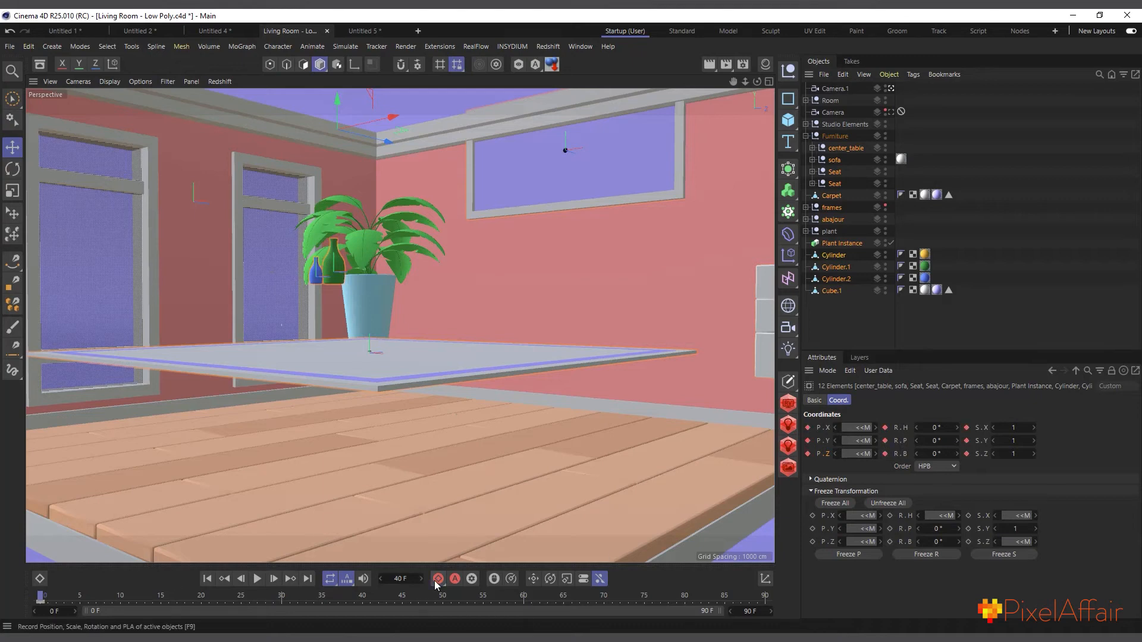
left_click_drag(40, 596, 146, 615)
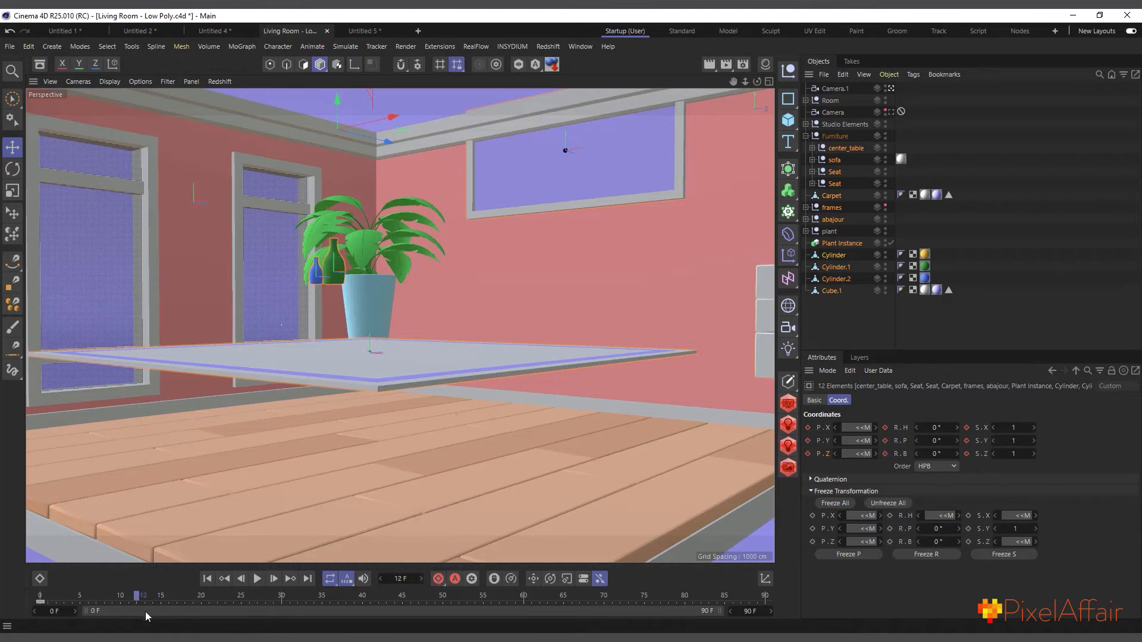
left_click_drag(276, 619, 41, 616)
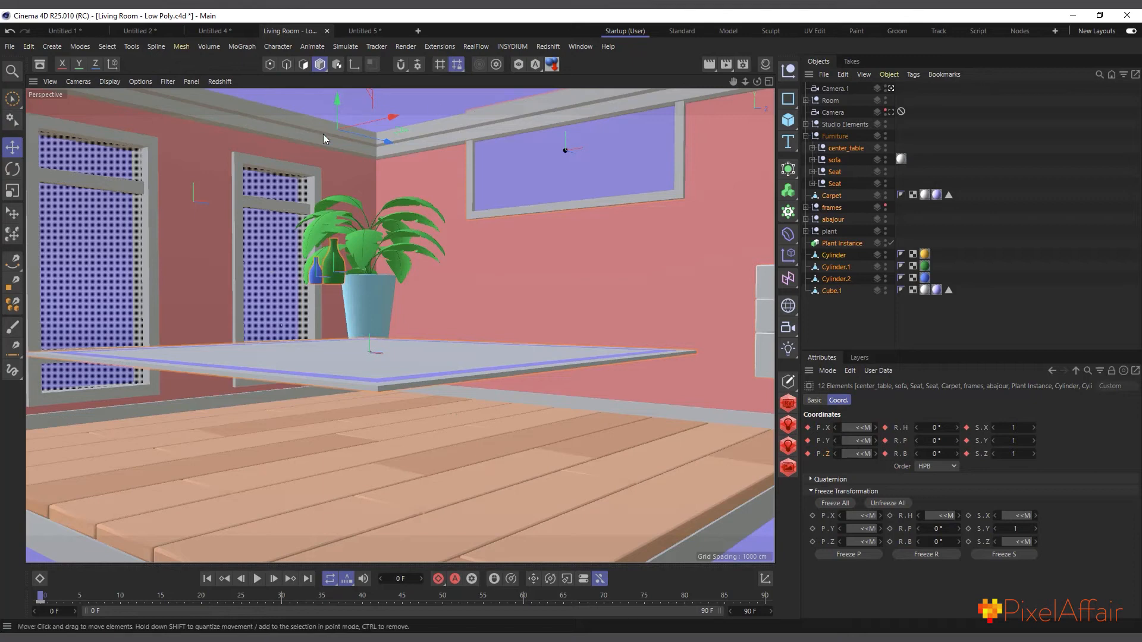
Step: Select everything from center_table to Cube.1 including the plant, lock X and Z, and raise the objects up to the ceiling
mouse_move(341, 116)
left_mouse_down()
mouse_move(338, 103)
mouse_move(339, 125)
left_mouse_up()
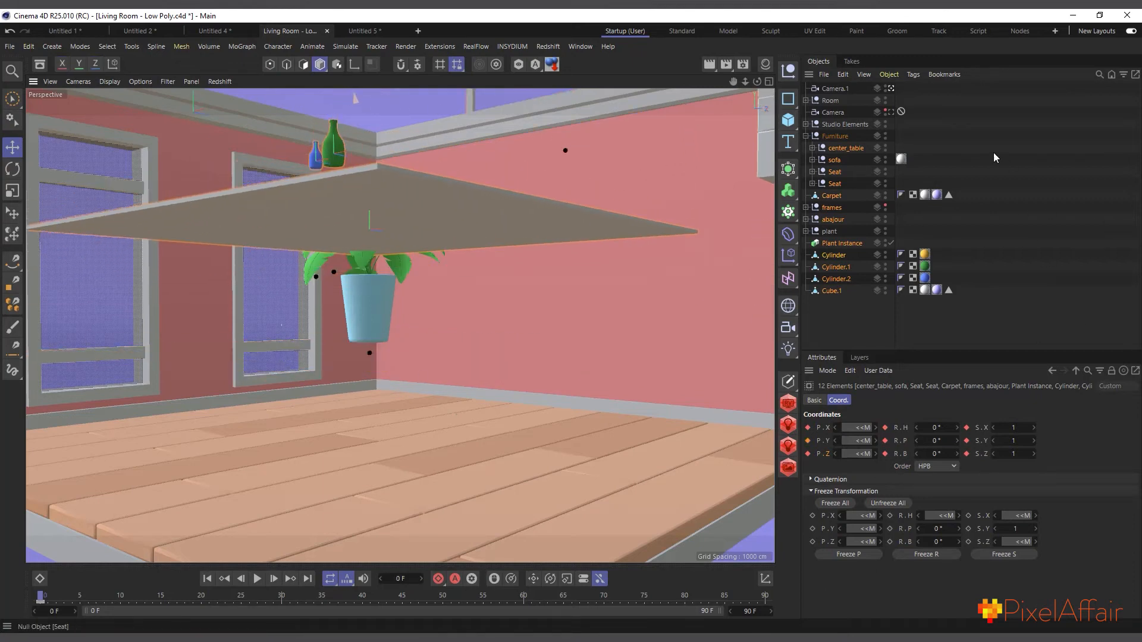
left_click_drag(847, 330, 833, 143)
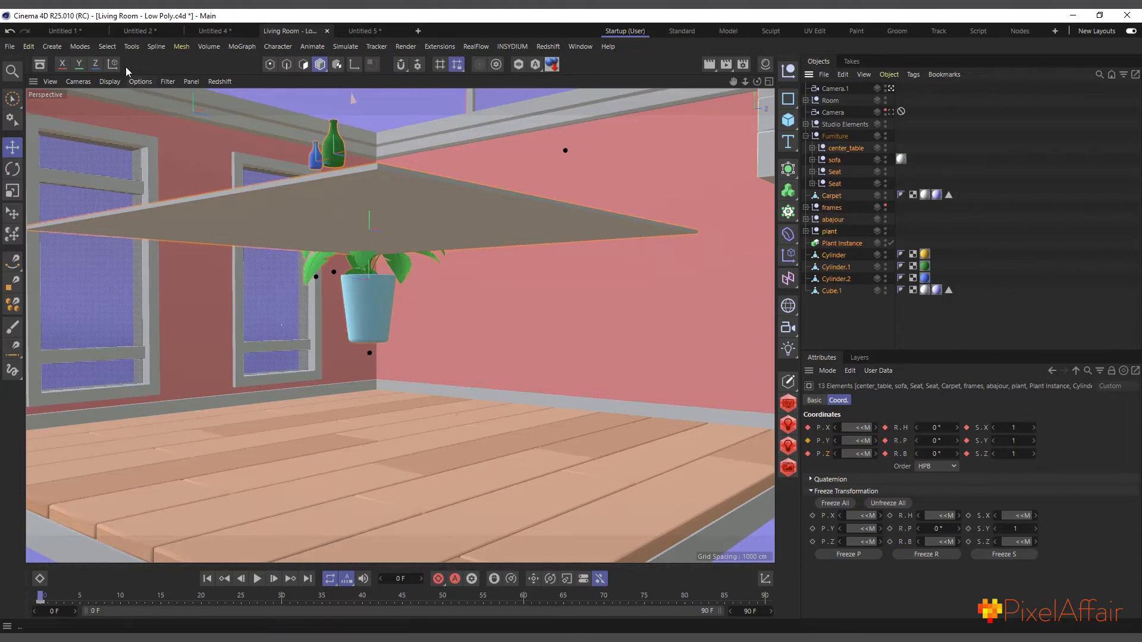
left_click(96, 63)
left_click(62, 64)
left_click_drag(347, 352, 348, 205)
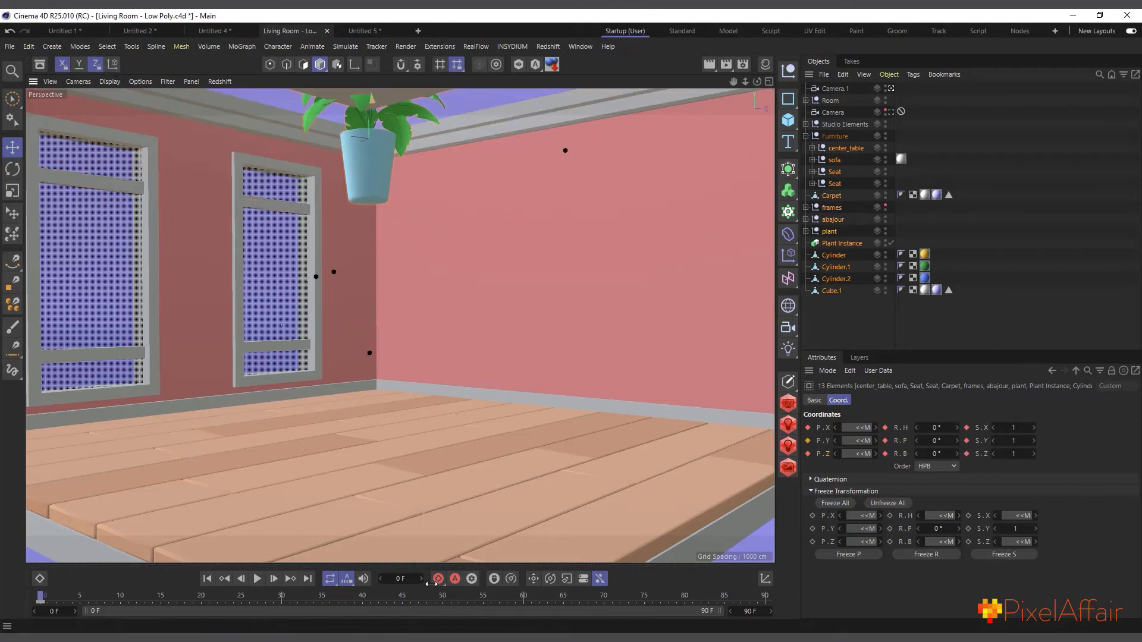
Step: Record a keyframe for the selected objects at frame 35 and turn on Autokeying
left_click(320, 600)
left_click(439, 579)
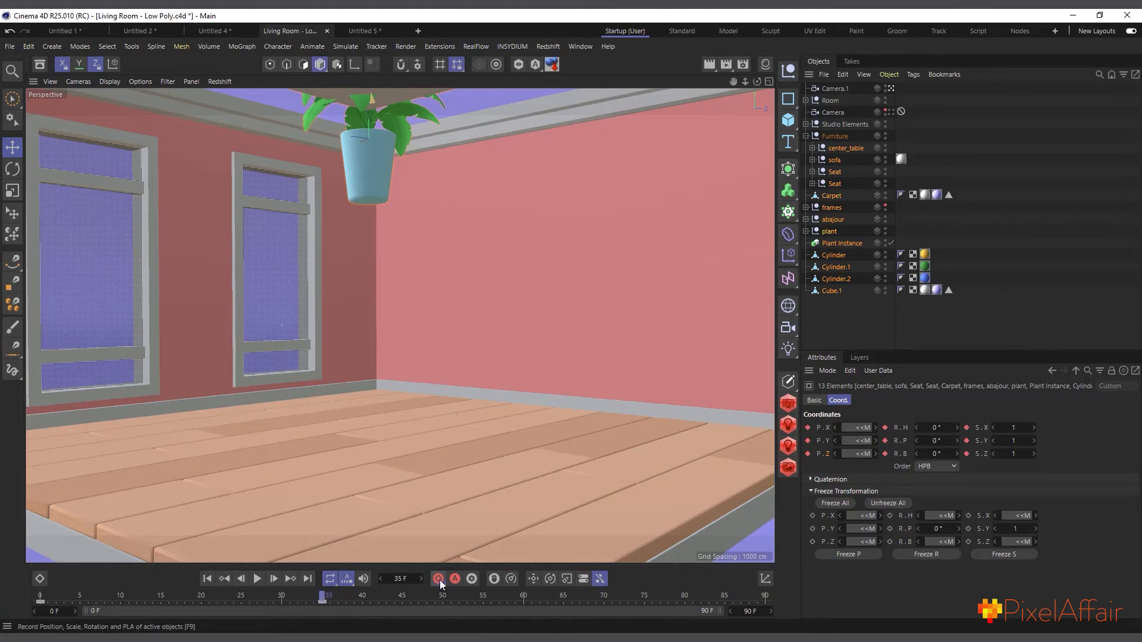
left_click(454, 579)
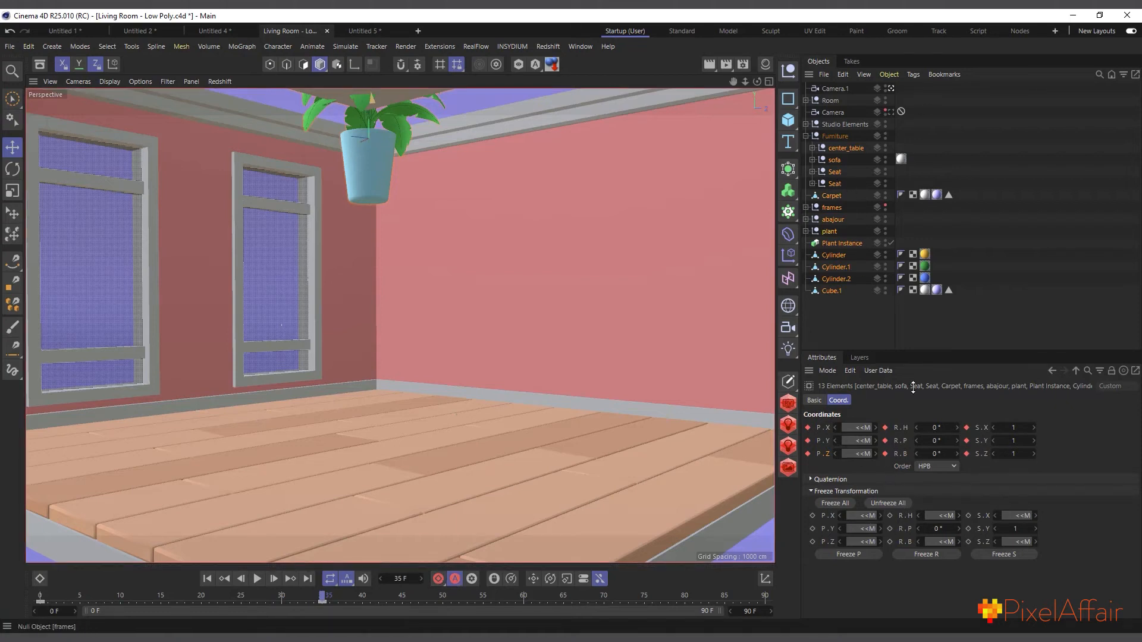
Step: Reset P.X, P.Y and P.Z of the selected objects to 0 cm at frame 35 and preview the animation
right_click(876, 429)
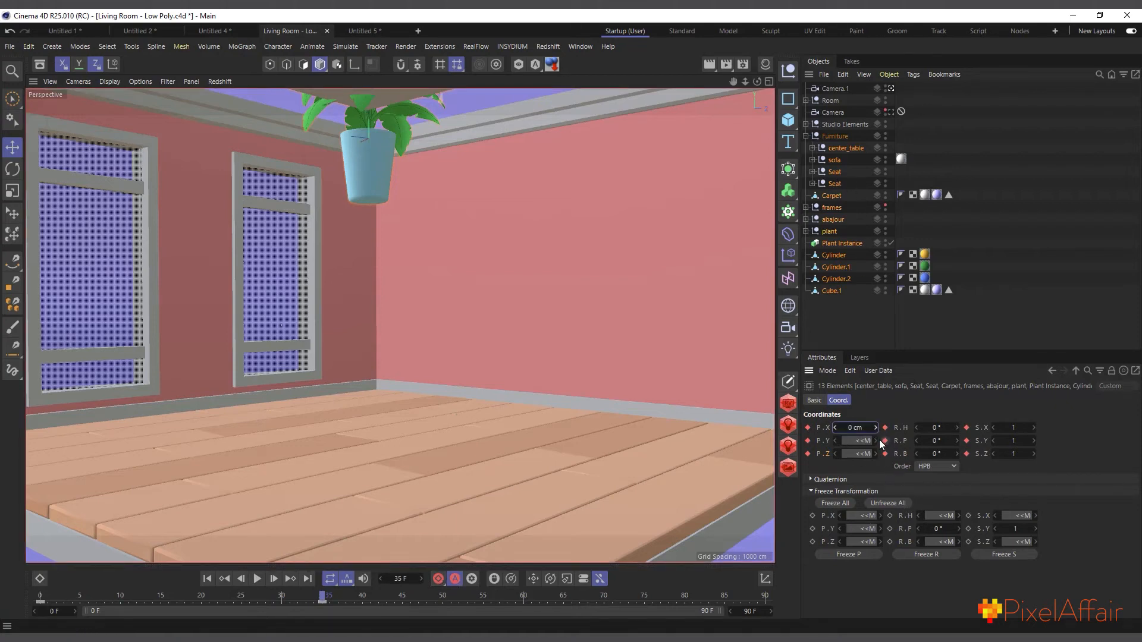
right_click(876, 442)
right_click(876, 454)
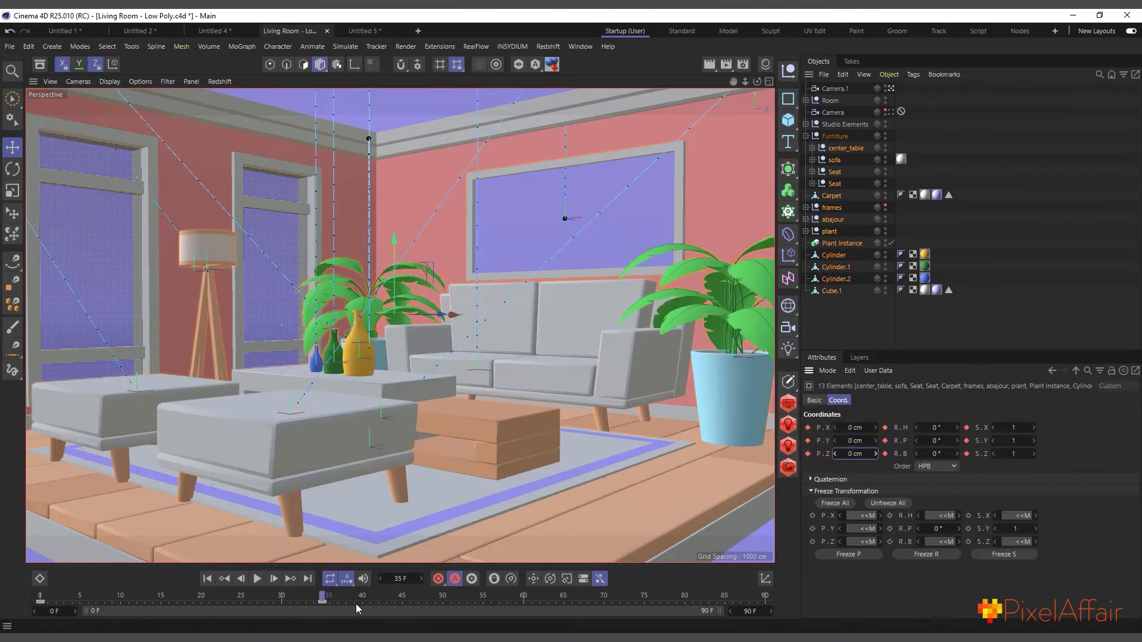
left_click_drag(328, 599, 209, 589)
left_click(257, 579)
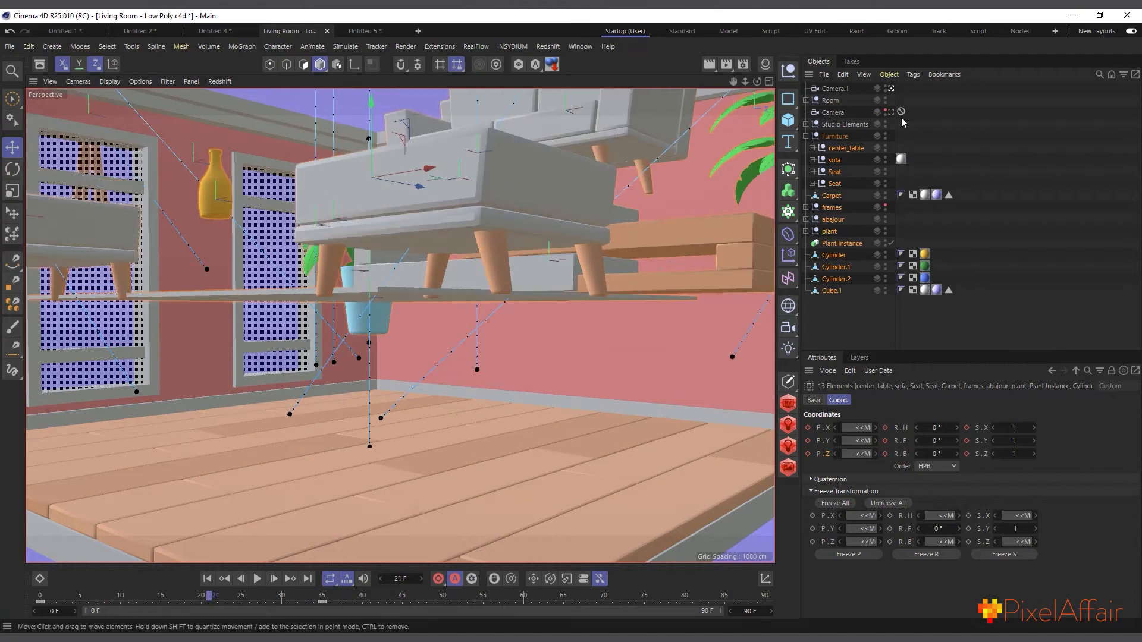
Step: Select all animated objects except the Carpet and shift their keyframes to frames 11 and 46
left_click(182, 293)
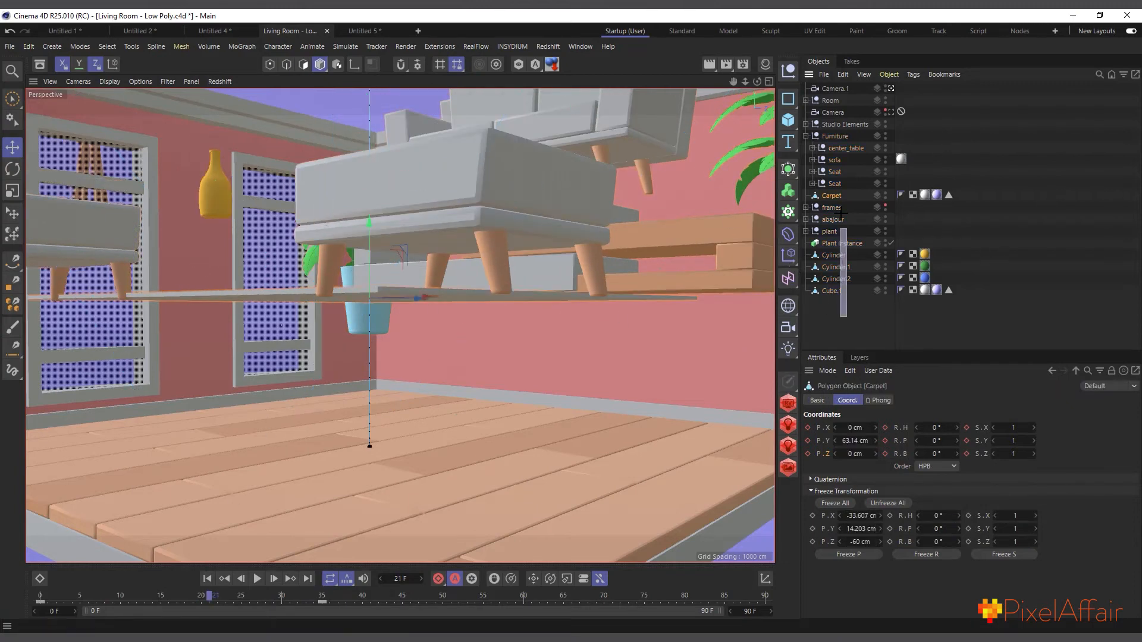
left_click_drag(840, 213, 833, 152)
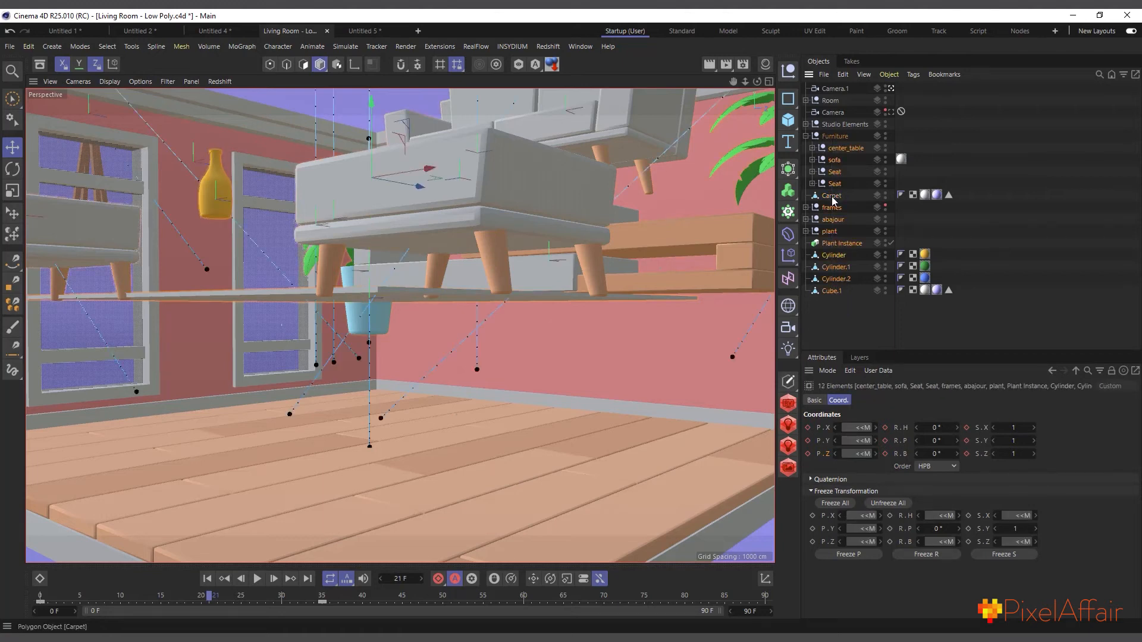
left_click_drag(347, 608, 257, 576)
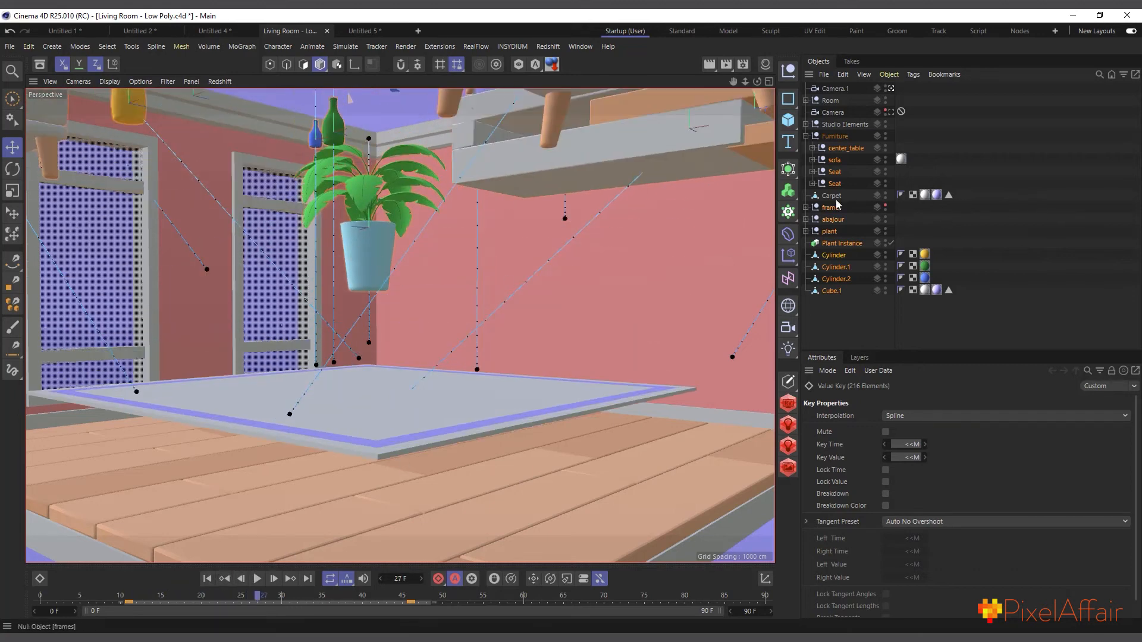
Step: Select all animated objects except the Carpet and plant, shift their keyframes to frames 16 and 51, and preview up to frame 58
left_click(376, 262)
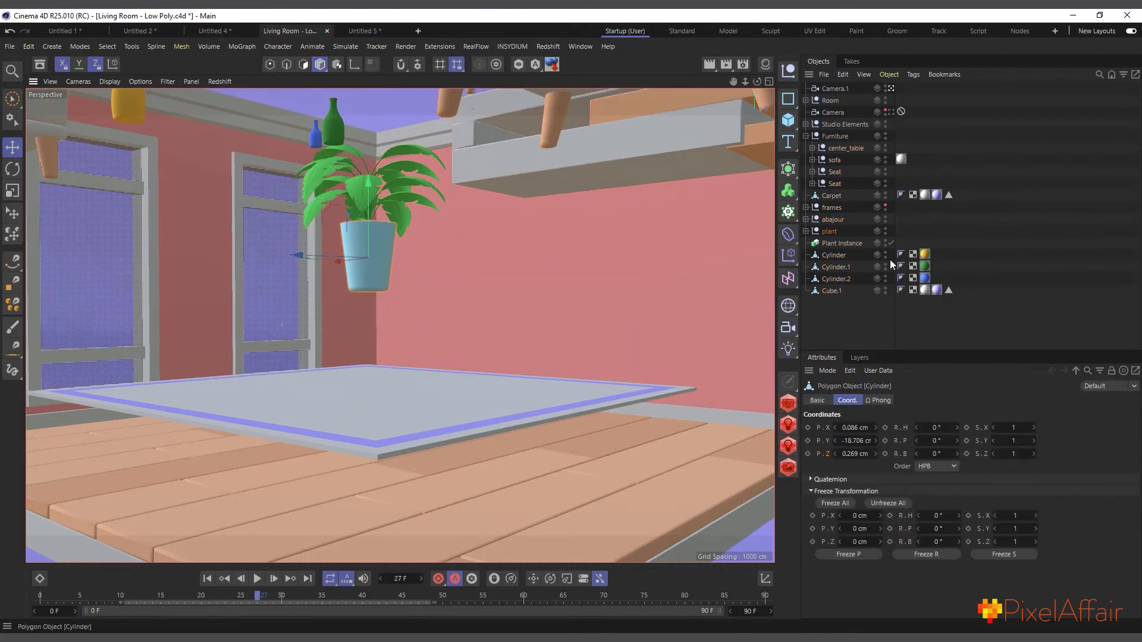
left_click_drag(855, 324, 825, 147)
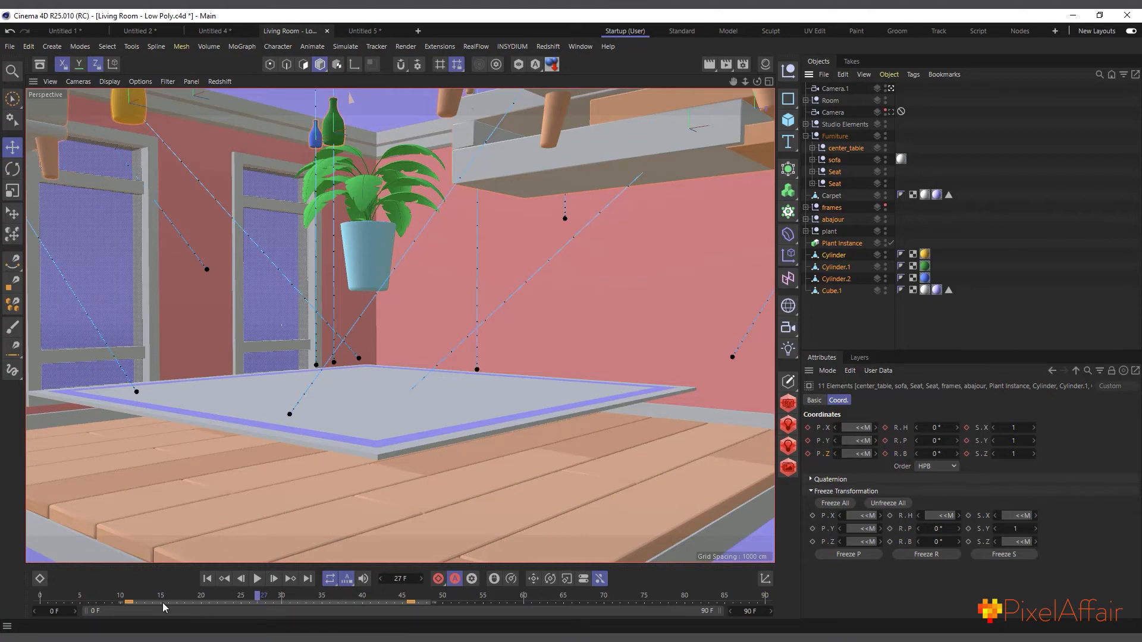
left_click_drag(162, 602, 509, 595)
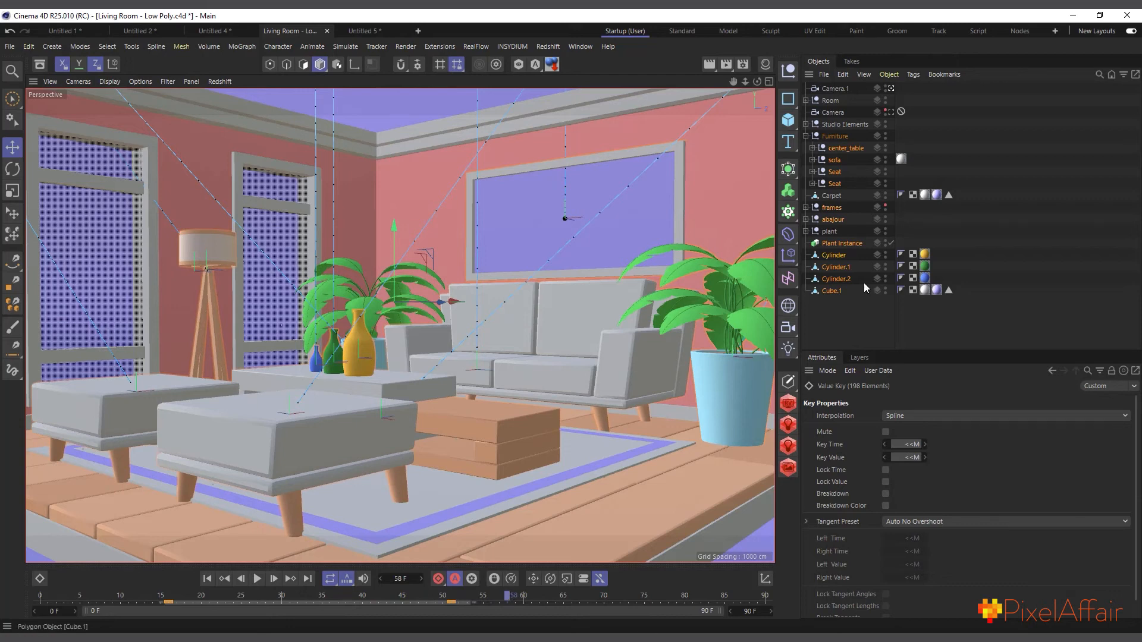
Step: Clear the object selection and create a new empty project
left_click(834, 317)
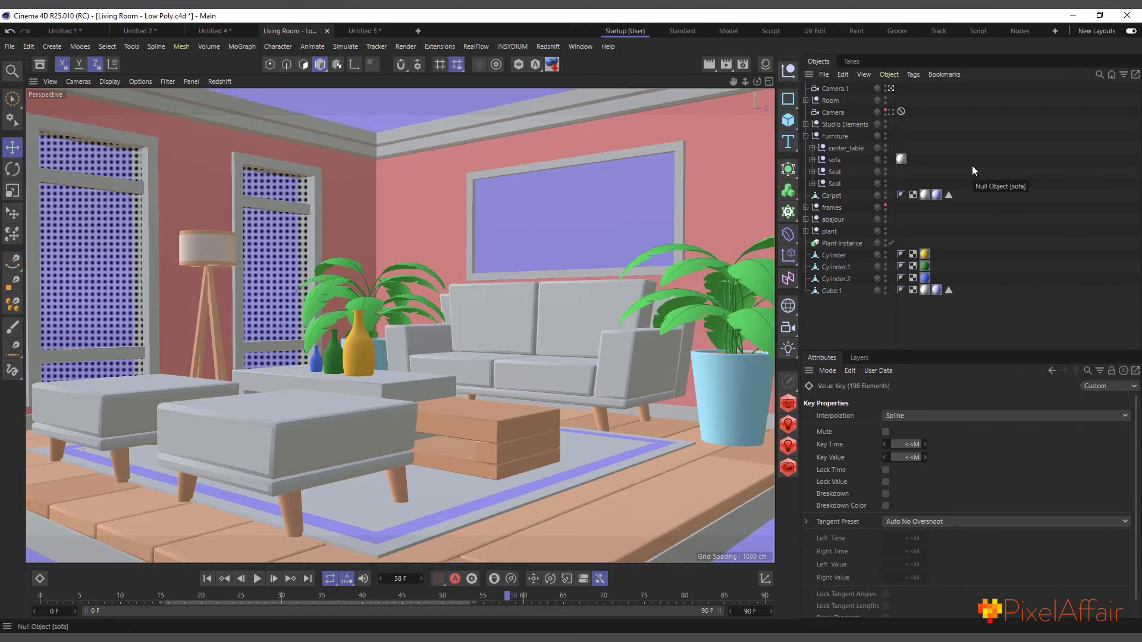
key("ctrl+n")
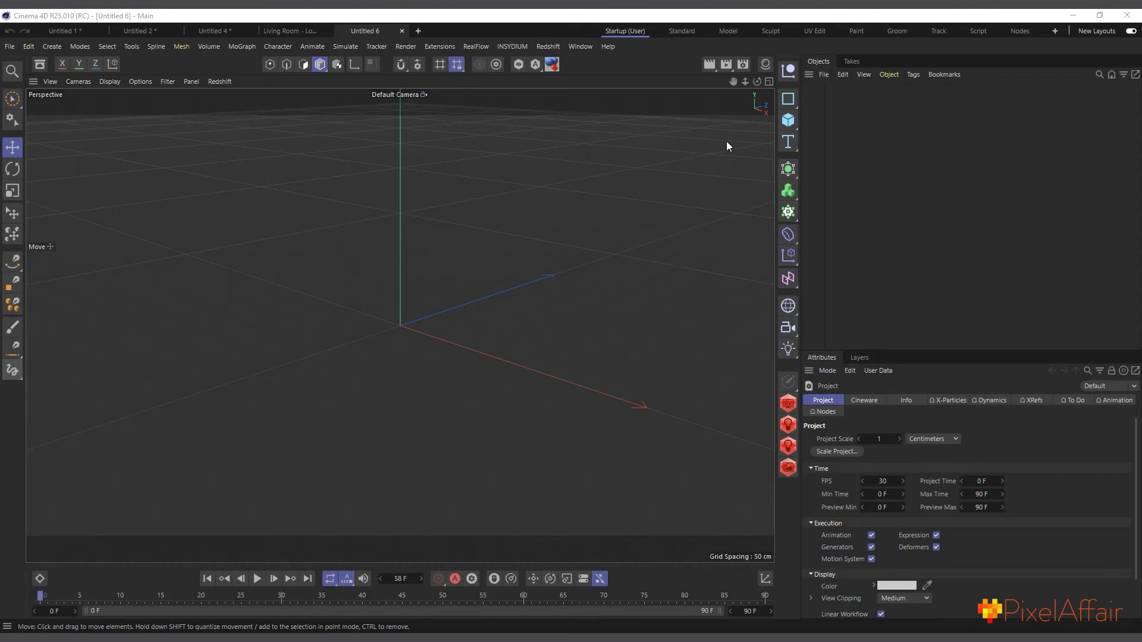
Step: Draw a five-joint chain in the front view with the Joint Tool, going up from the origin, across, and down in two segments
left_click(769, 82)
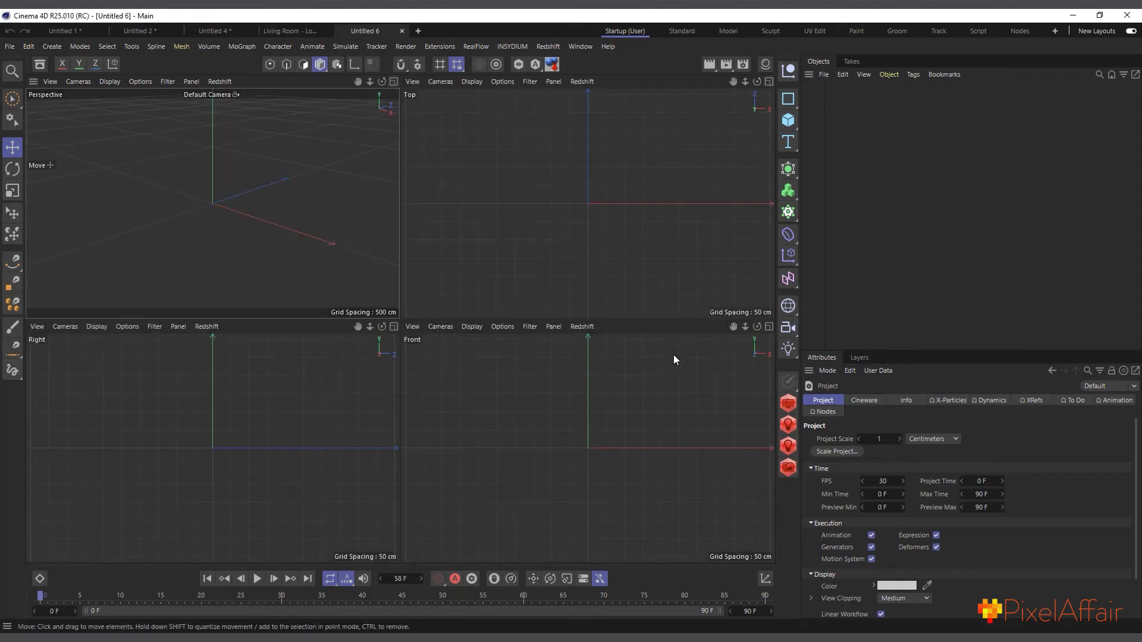
left_click(769, 327)
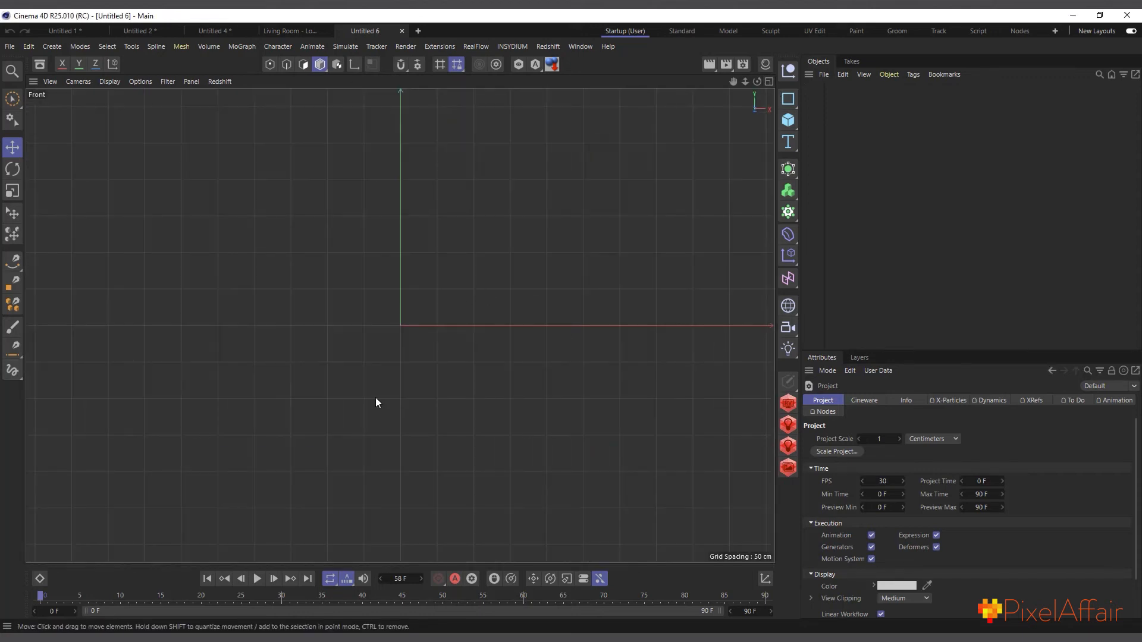
left_click(283, 49)
left_click(300, 142)
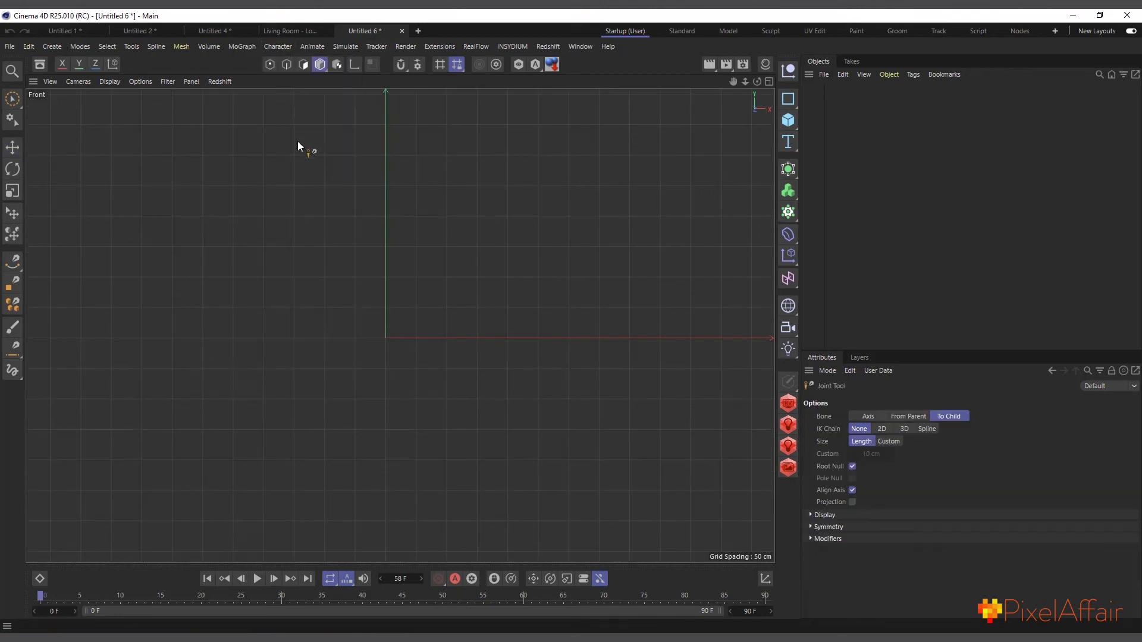
left_click(387, 340, "ctrl")
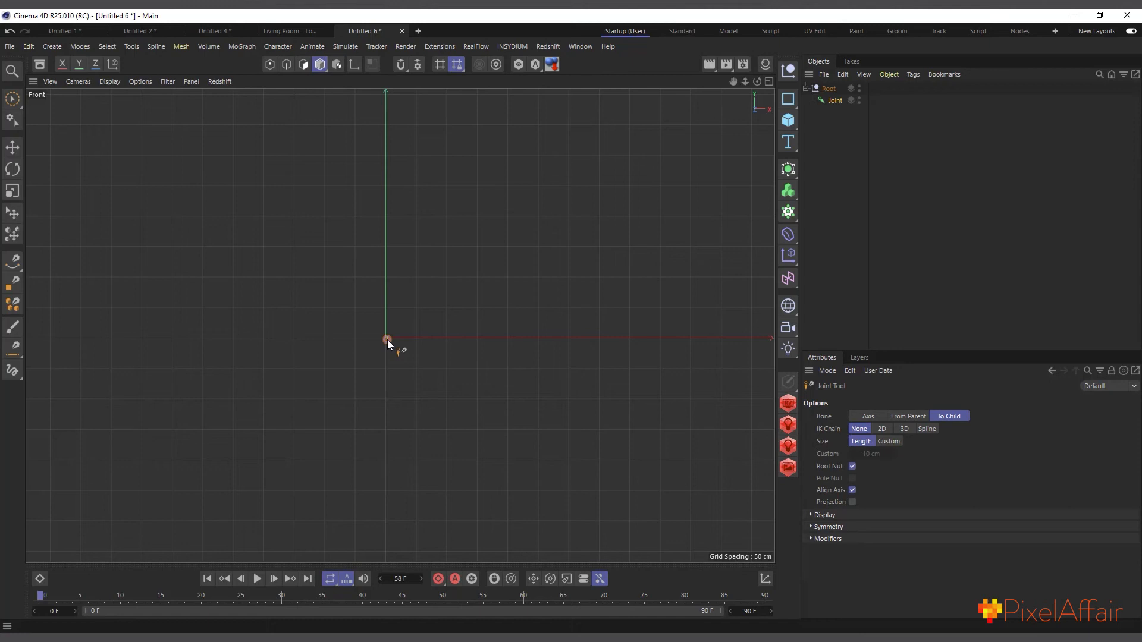
left_click(385, 230, "ctrl")
left_click(515, 225, "ctrl")
left_click(555, 300, "ctrl")
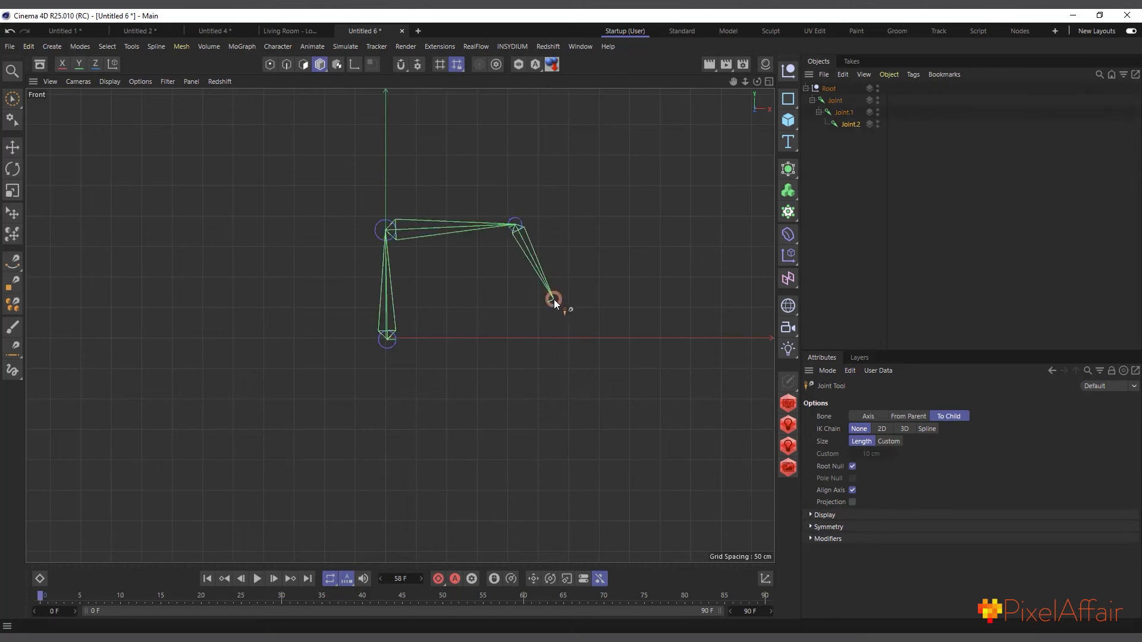
left_click(655, 363, "ctrl")
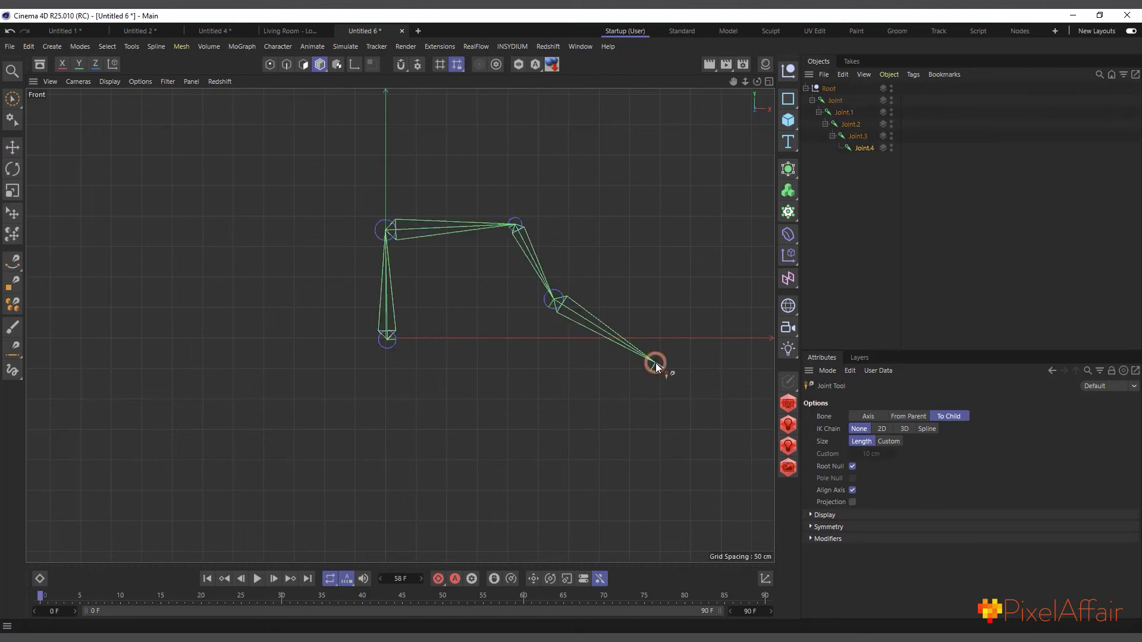
Step: Inspect the coordinates of Joint.4, Joint.3, Joint.2 and Joint.1 in turn
left_click(862, 149)
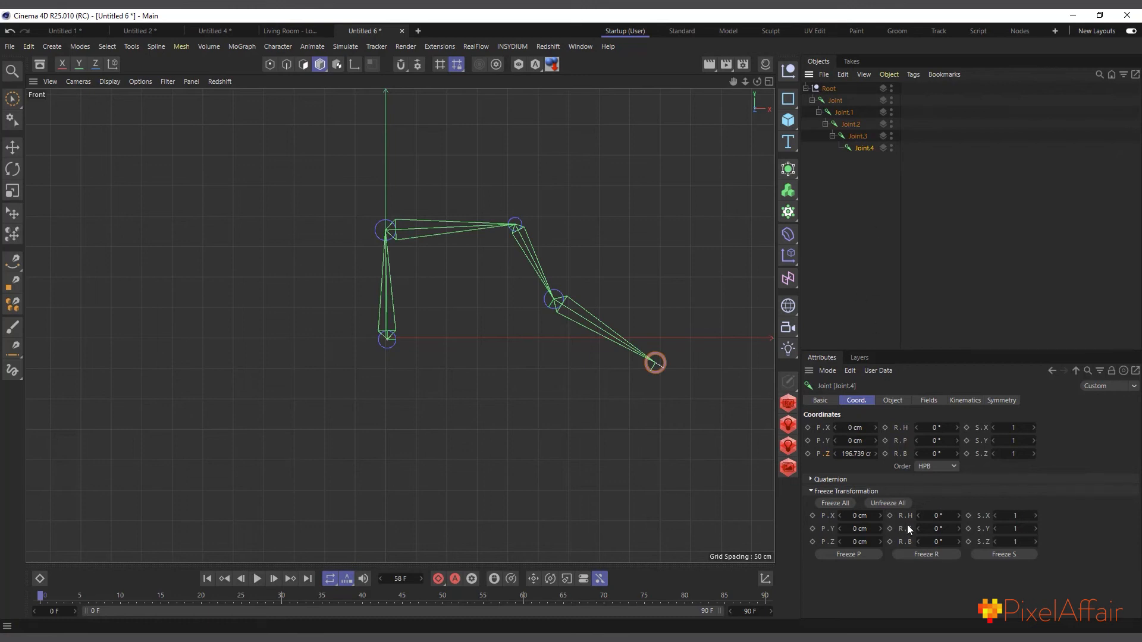
left_click(854, 138)
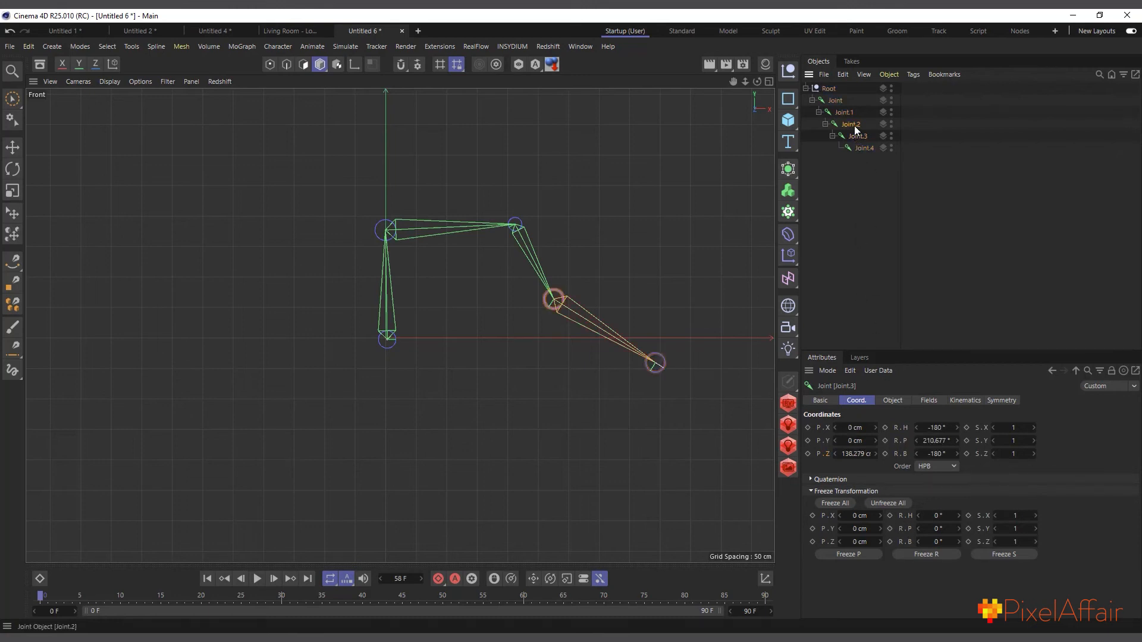
left_click(853, 125)
left_click(842, 112)
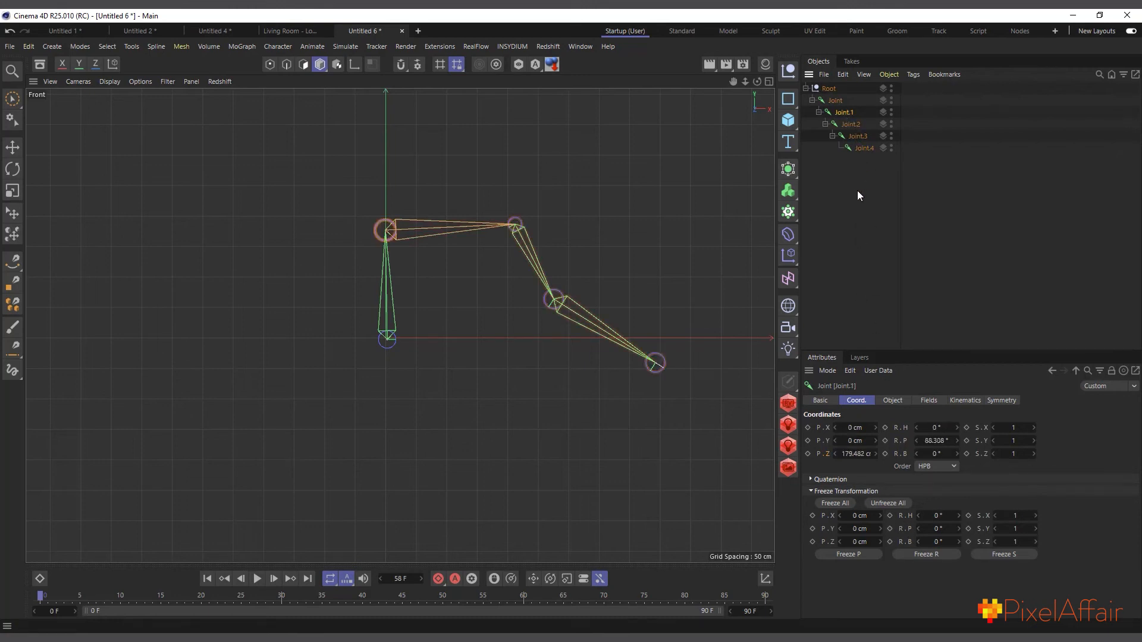
Step: In the perspective view, select all five joints below Root and freeze all their transformations
left_click(770, 82)
left_click(394, 82)
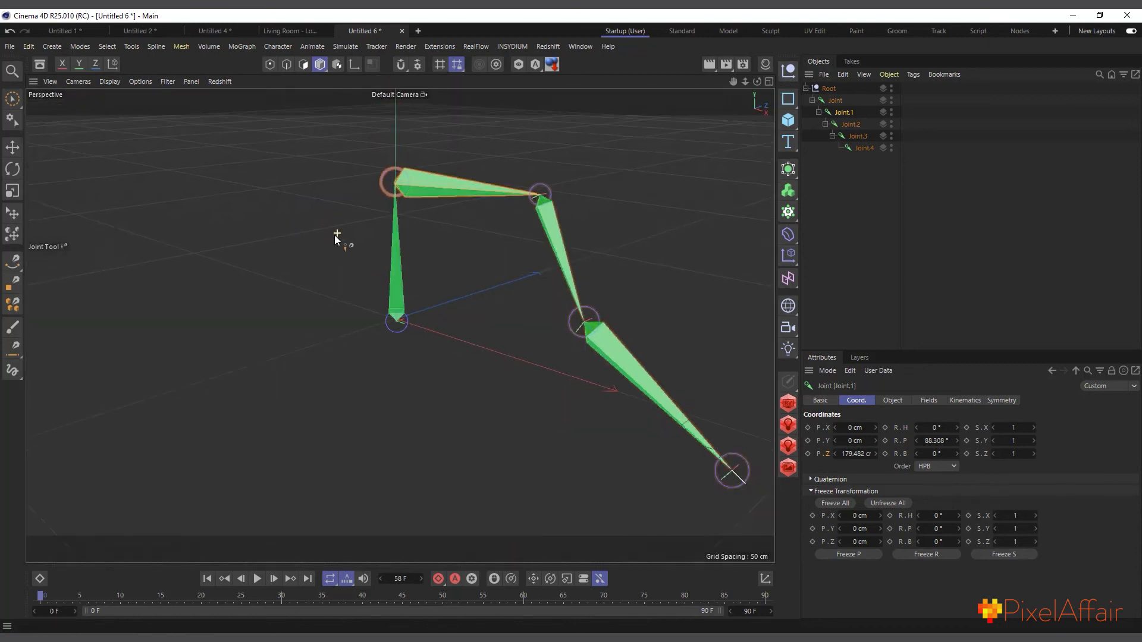
left_click_drag(755, 82, 732, 85)
left_click_drag(872, 175, 823, 95)
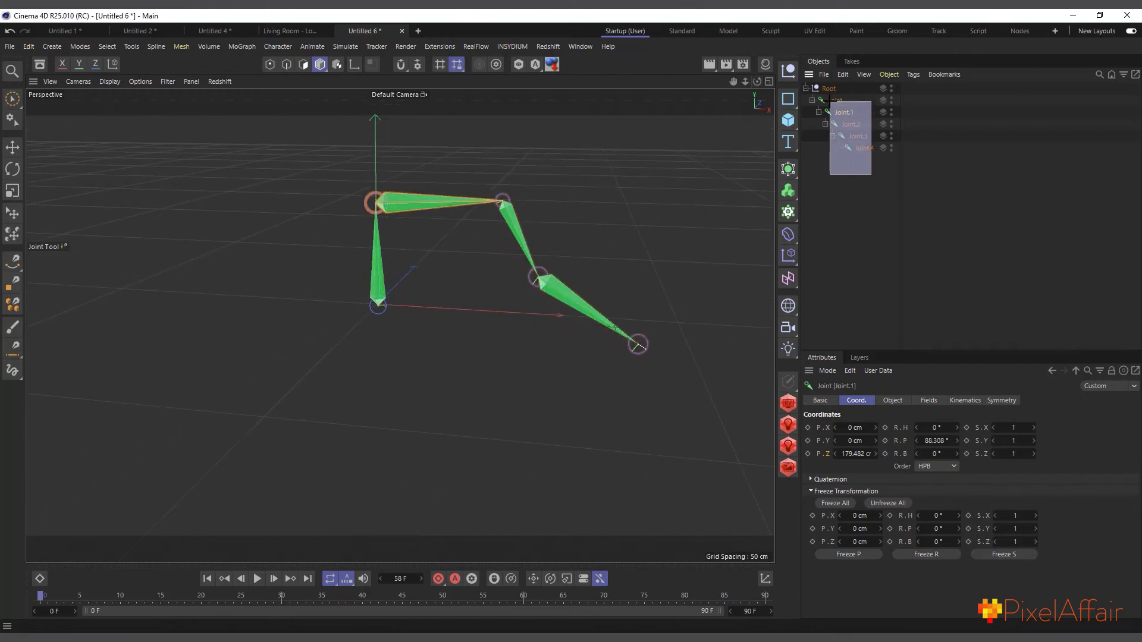
left_click(844, 505)
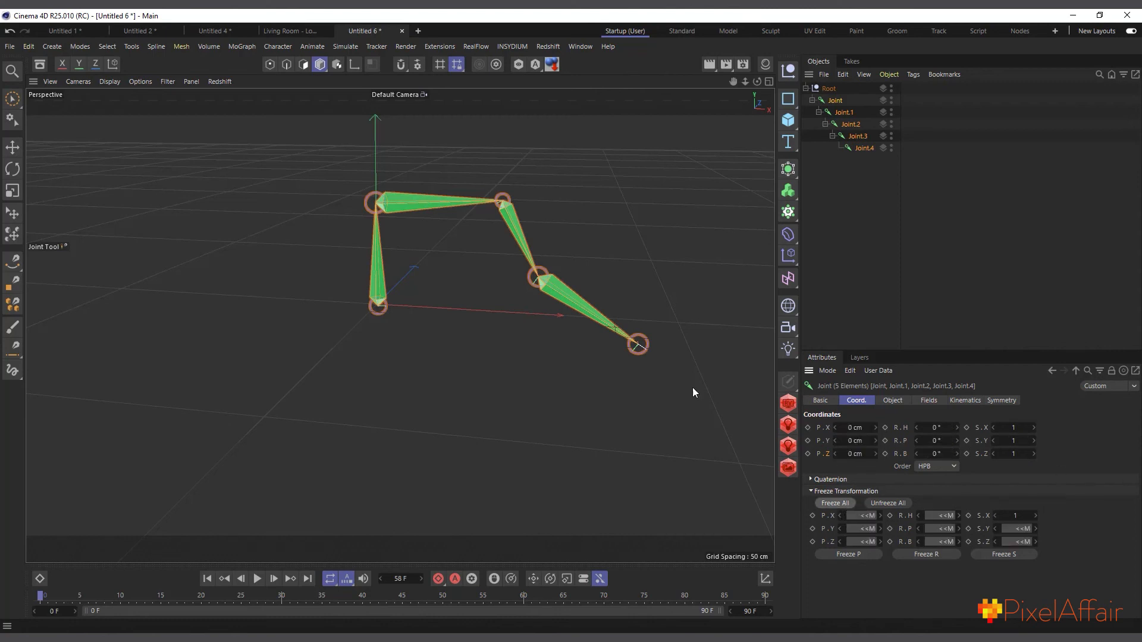
Step: Try the Rotate tool on the whole joint selection, undo it, and test-rotate only Joint.1 on its pitch axis
left_click(11, 169)
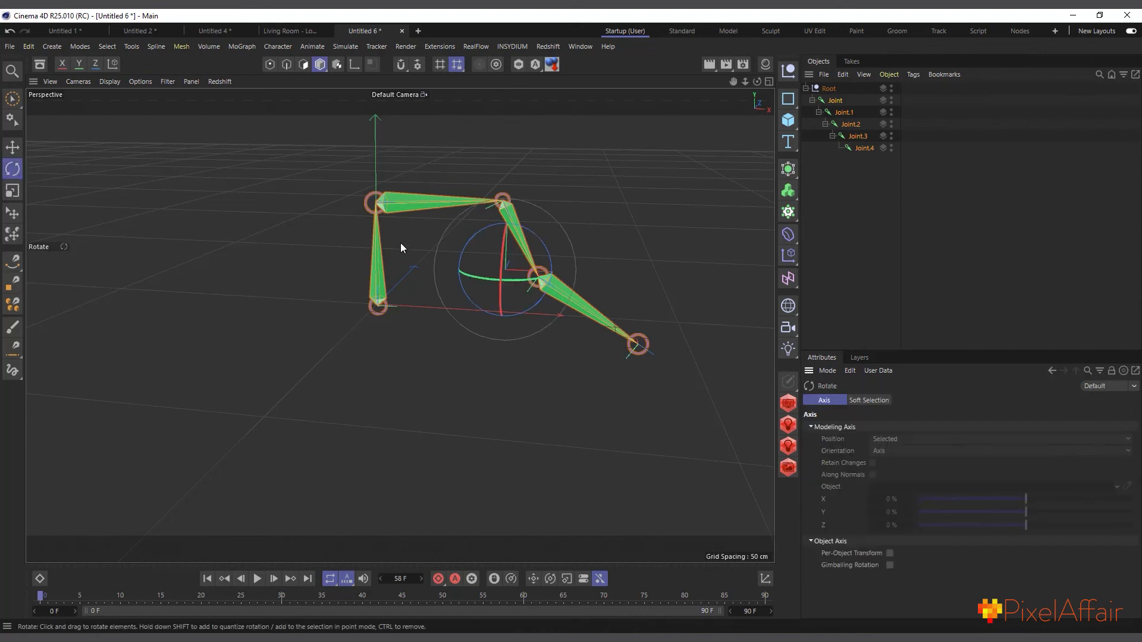
left_click_drag(539, 263, 523, 228)
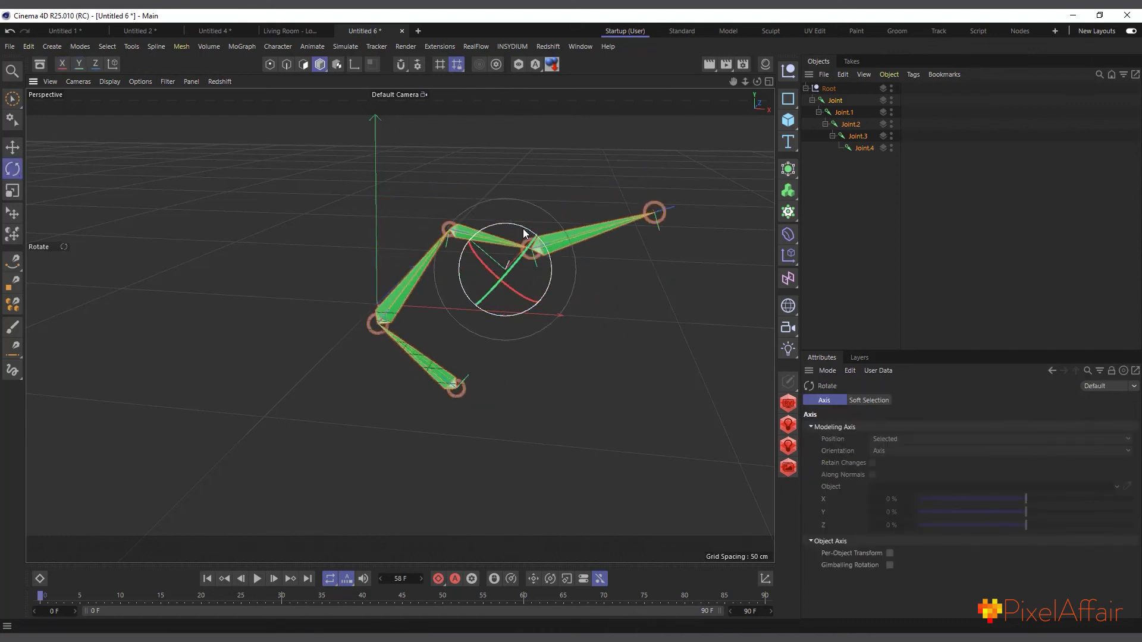
key("ctrl+z")
left_click(845, 112)
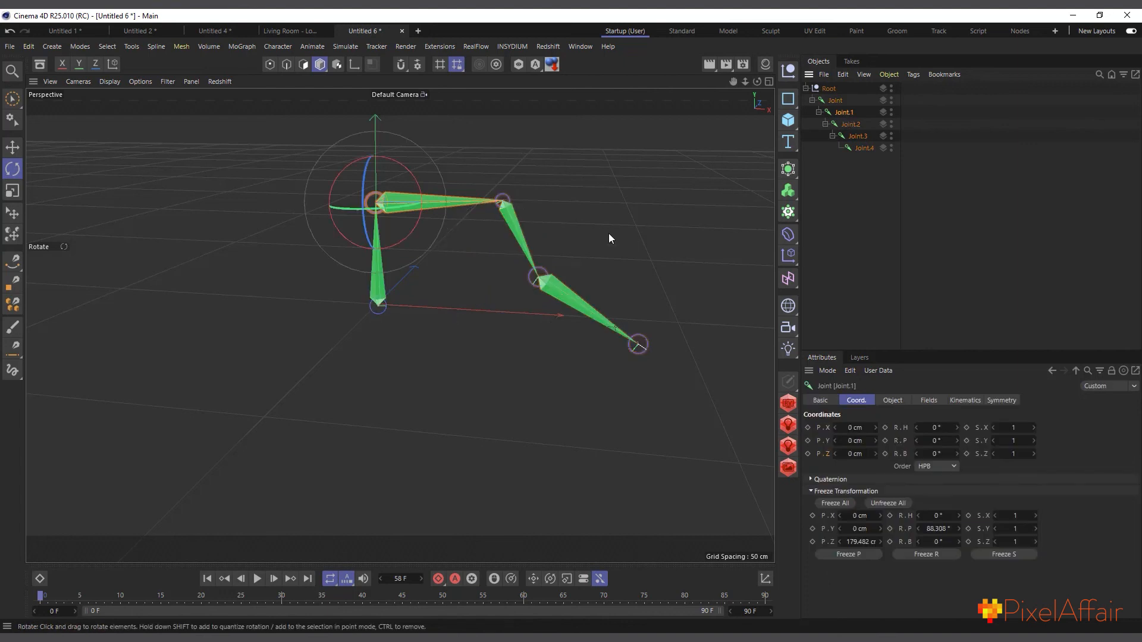
mouse_move(423, 188)
left_mouse_down()
mouse_move(387, 172)
mouse_move(423, 189)
left_mouse_up()
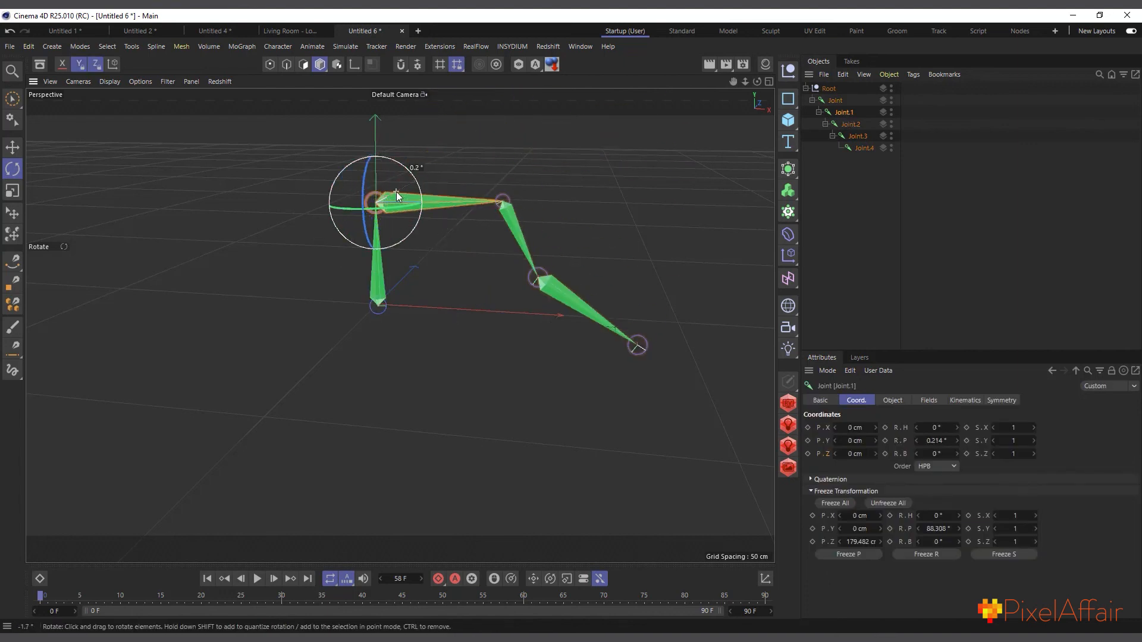
Step: Swing Joint.2 upward on its pitch axis and rotate Joint.3 to about 39° heading, 43° pitch and -6° bank
left_click(515, 228)
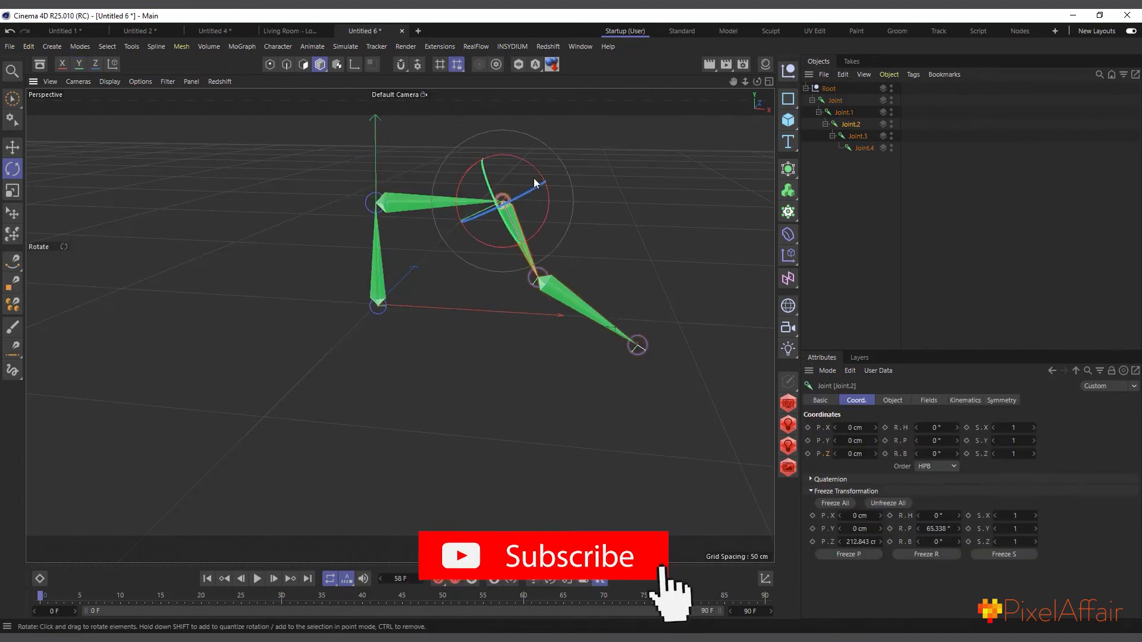
left_click_drag(537, 172, 515, 163)
left_click(603, 238)
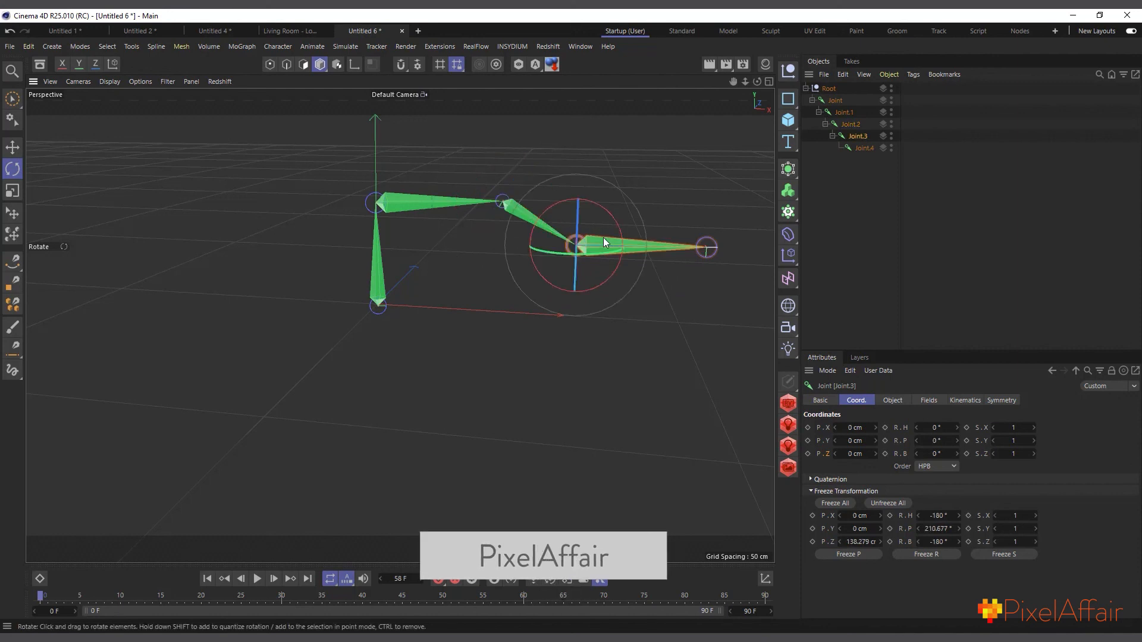
left_click_drag(615, 230, 588, 269)
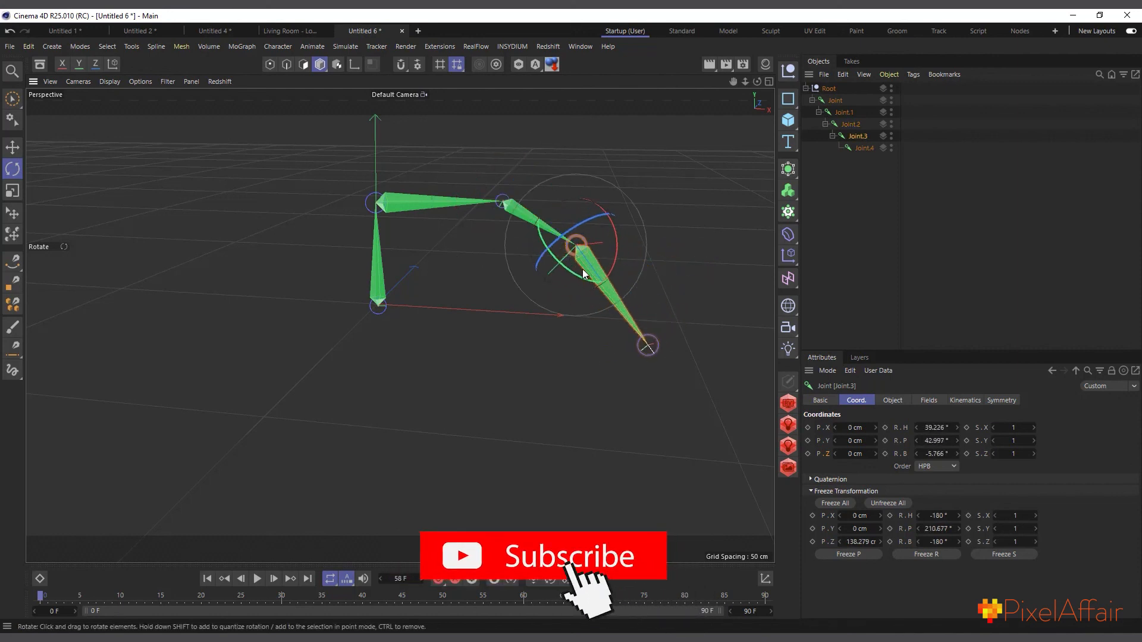